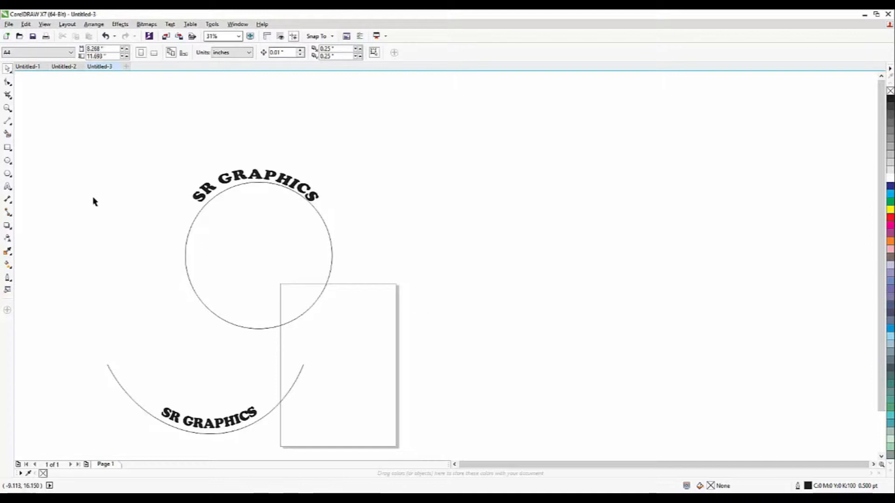
- Delete the circle, the arc and both existing curved SR GRAPHICS texts from the drawing
left_click_drag(70, 144, 399, 451)
key("Delete")
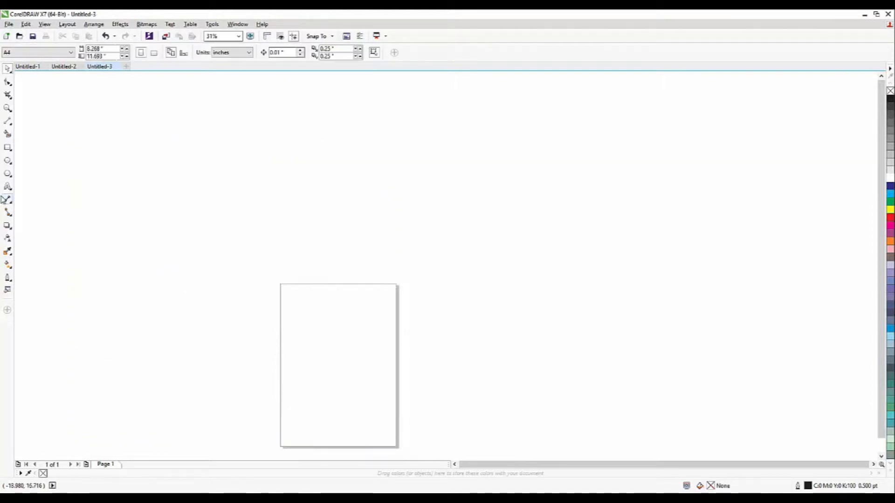
- Draw a circle in the upper part of the page and set its diameter to 4 inches
left_click(8, 160)
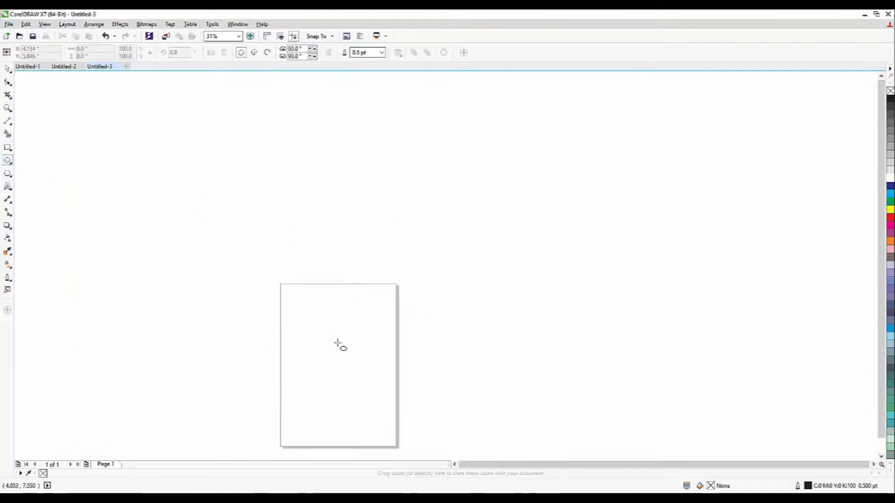
scroll(339, 345, "up", 3)
left_click_drag(305, 287, 412, 376)
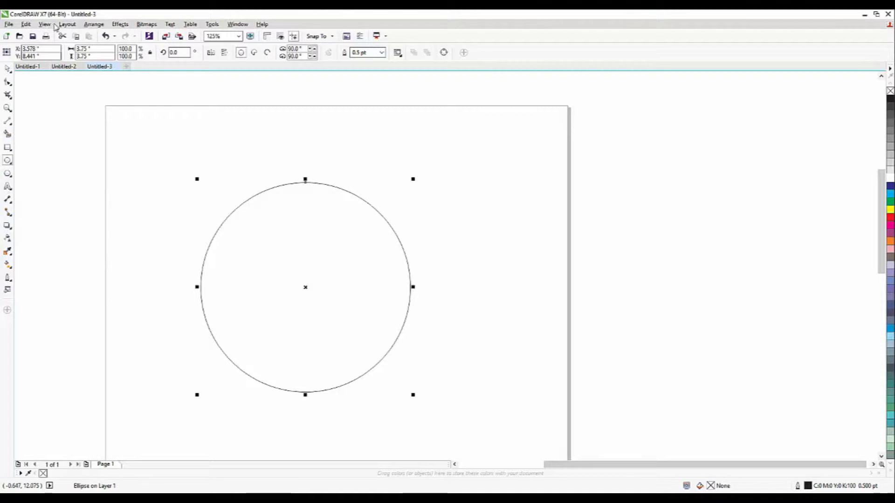
left_click_drag(96, 48, 6, 52)
type("4")
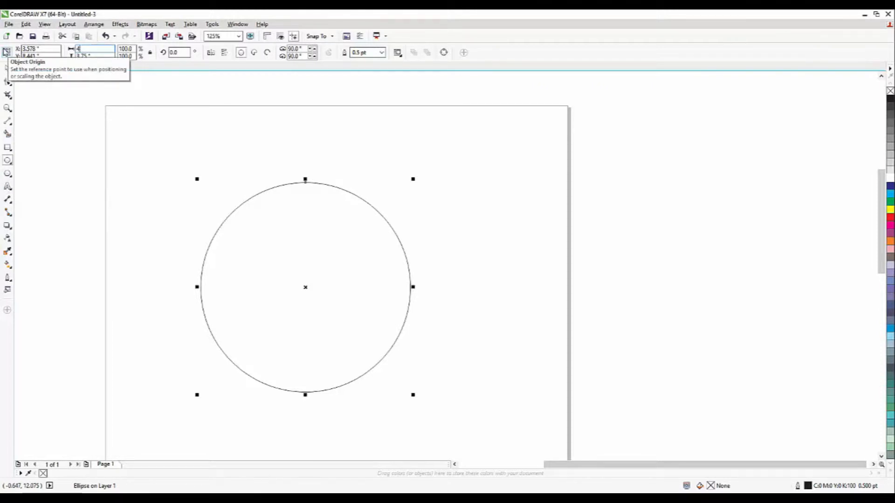
key("Return")
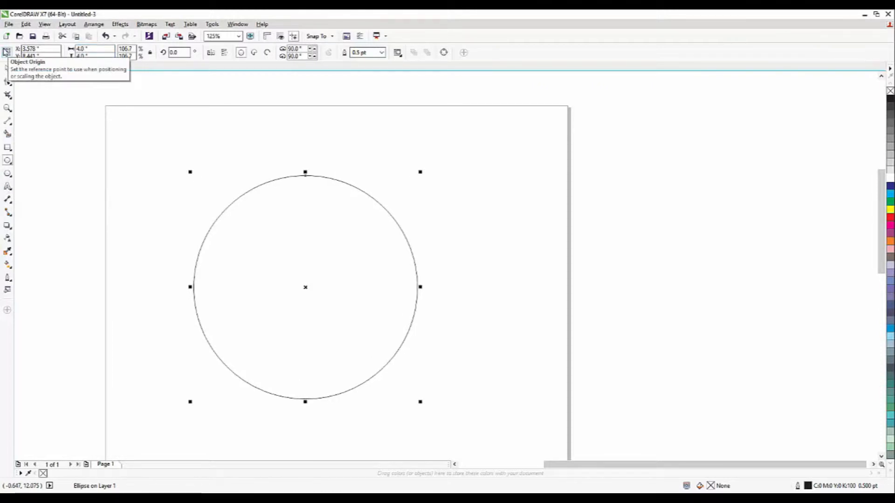
- Add the artistic text "SR GRAPHICS" above the circle
left_click(7, 187)
left_click(154, 154)
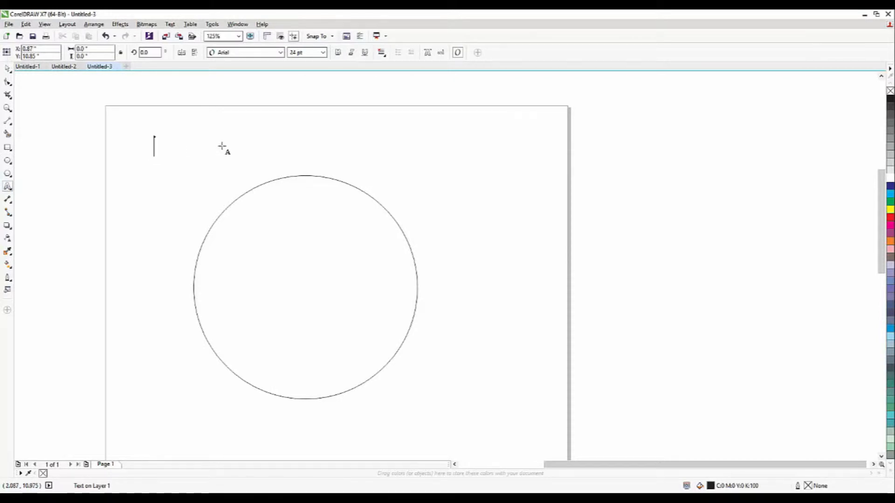
type("SR GRA")
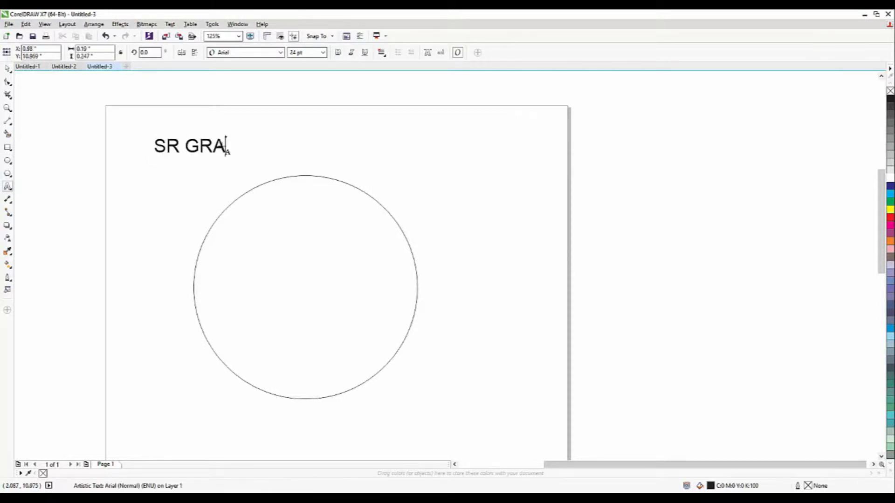
type("PHICS")
key("Escape")
- Enlarge the SR GRAPHICS text to about 4 inches wide and move it roughly centred above the circle
left_click(9, 81)
left_click_drag(287, 134, 334, 122)
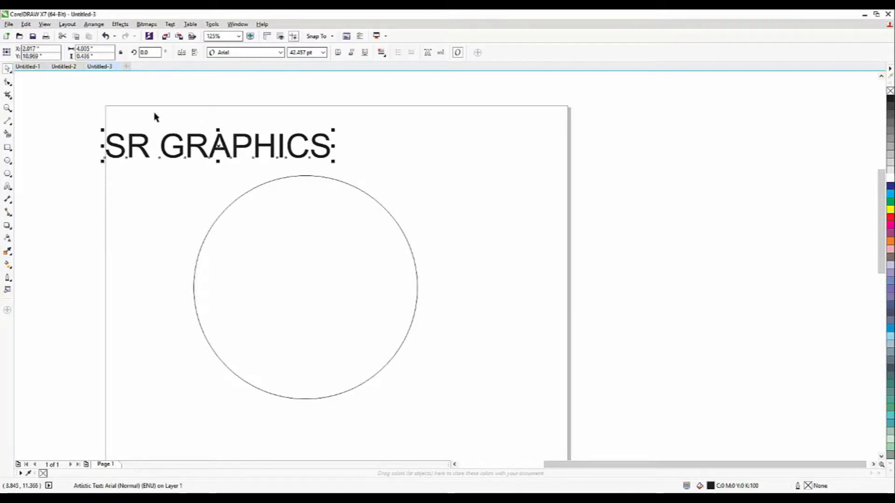
left_click_drag(218, 146, 312, 146)
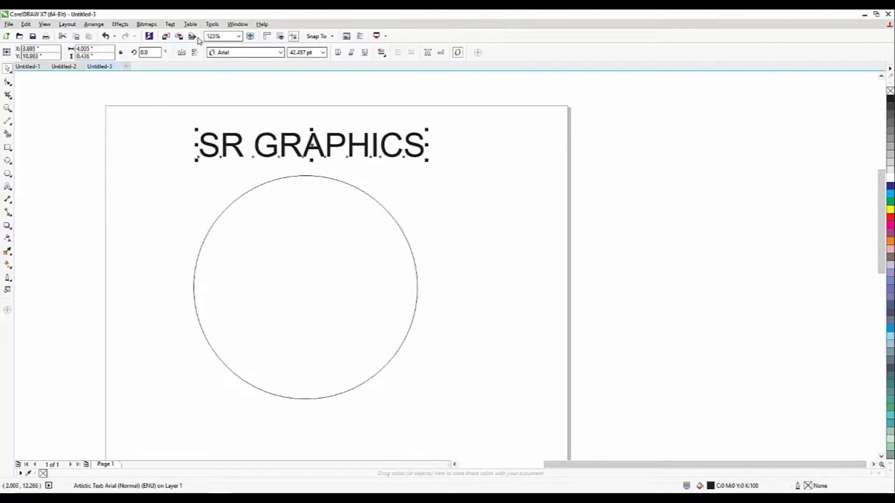
left_click_drag(292, 143, 293, 135)
key("ctrl+z")
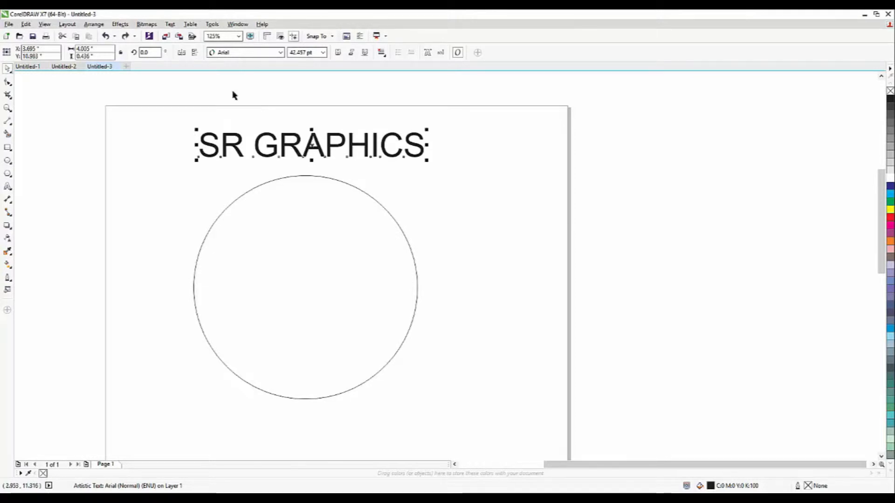
- Fit the SR GRAPHICS text to the circle's upper arc at a distance of 0.125 inch, and move both slightly down
left_click(171, 28)
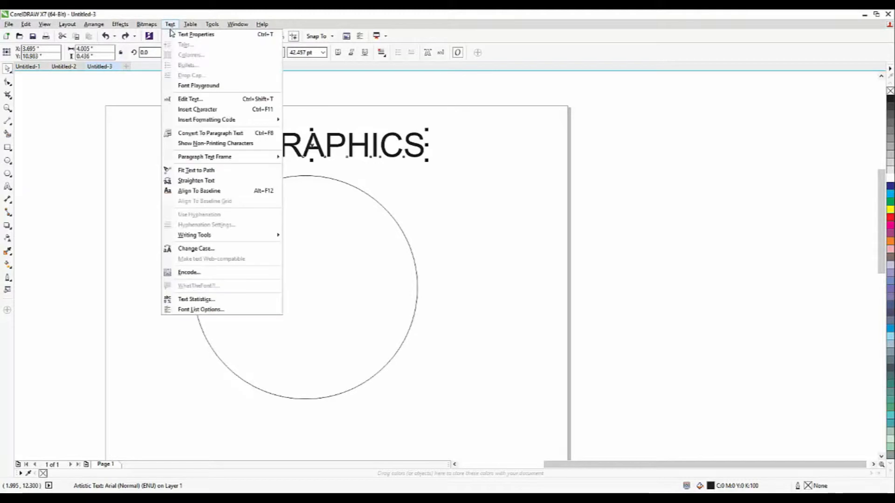
left_click(198, 171)
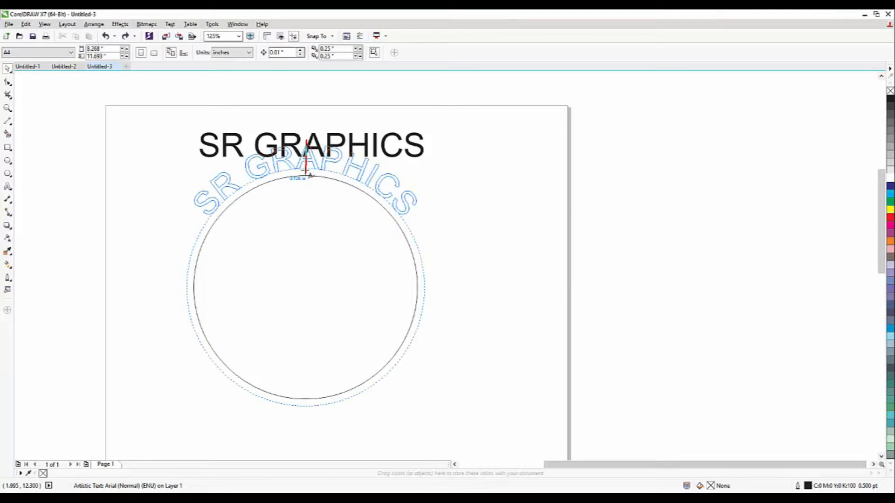
left_click(305, 174)
left_click_drag(341, 234, 344, 260)
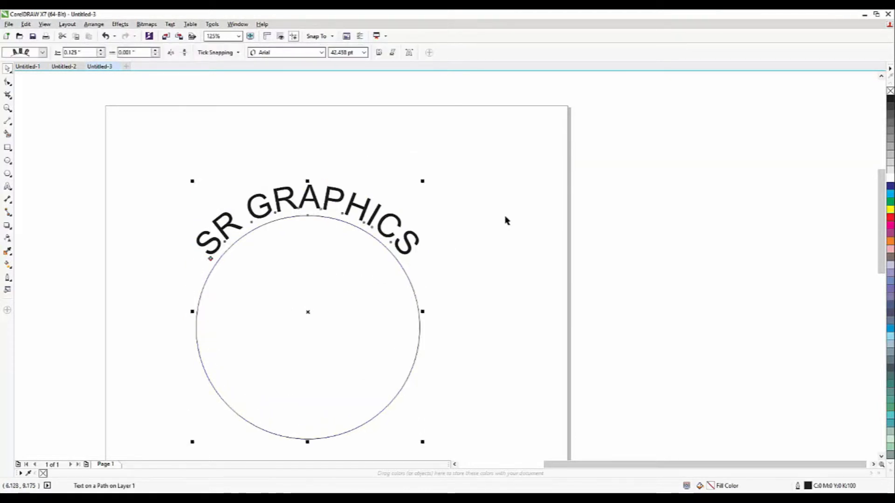
- Select only the circle beneath the curved text and delete it, keeping the text
left_click(483, 229)
scroll(311, 207, "up", 2)
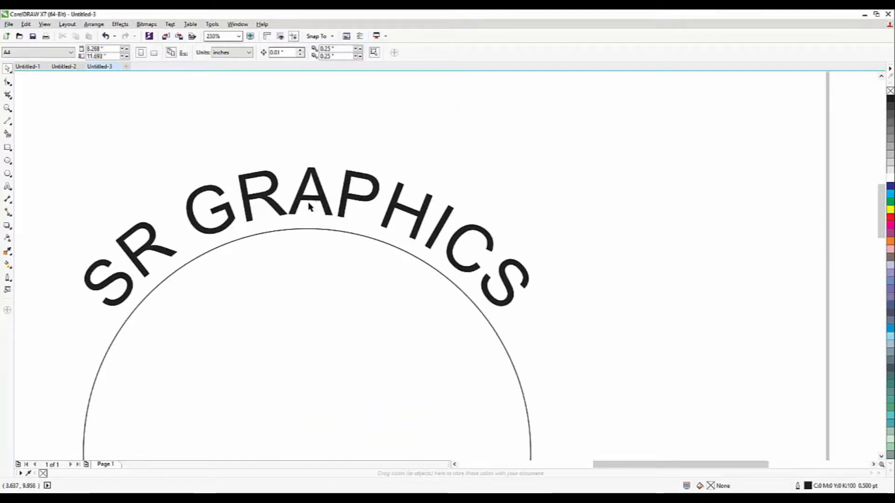
scroll(322, 236, "down", 4)
left_click(308, 215)
scroll(308, 215, "up", 2)
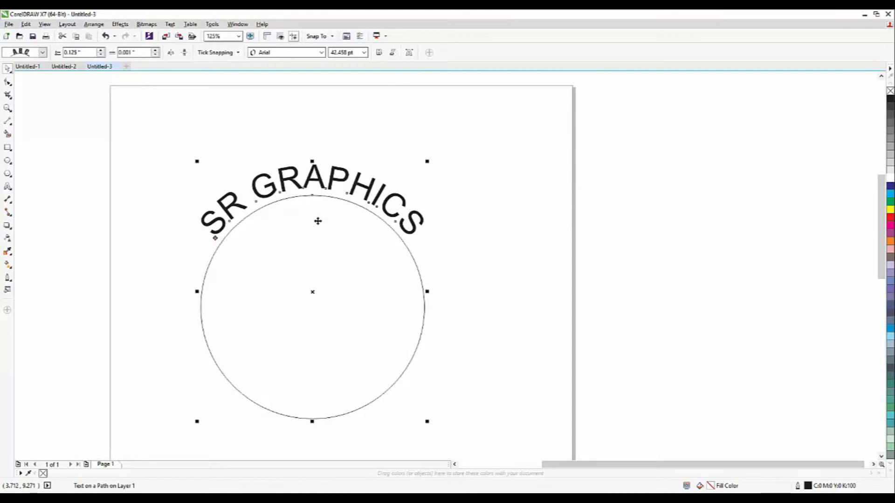
left_click(344, 221)
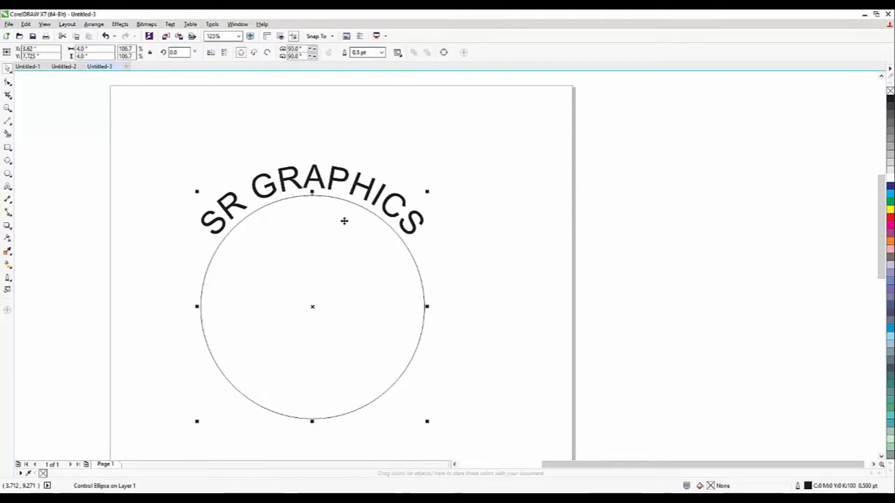
key("Delete")
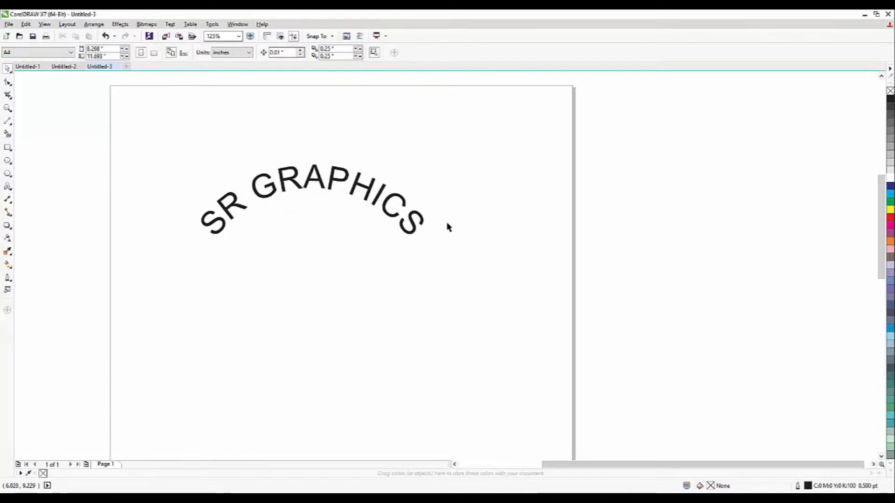
- Change the font of the curved SR GRAPHICS text to Cooper Black
left_click(368, 188)
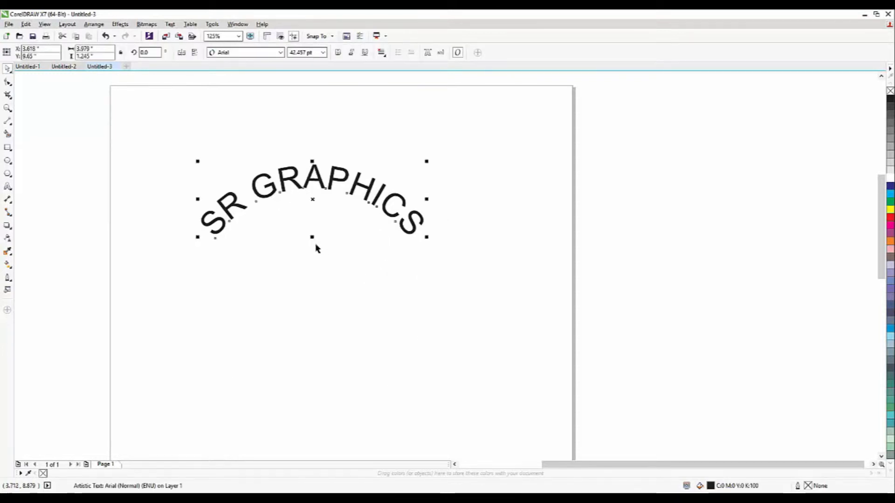
scroll(316, 244, "down", 2)
scroll(316, 233, "up", 2)
left_click(280, 52)
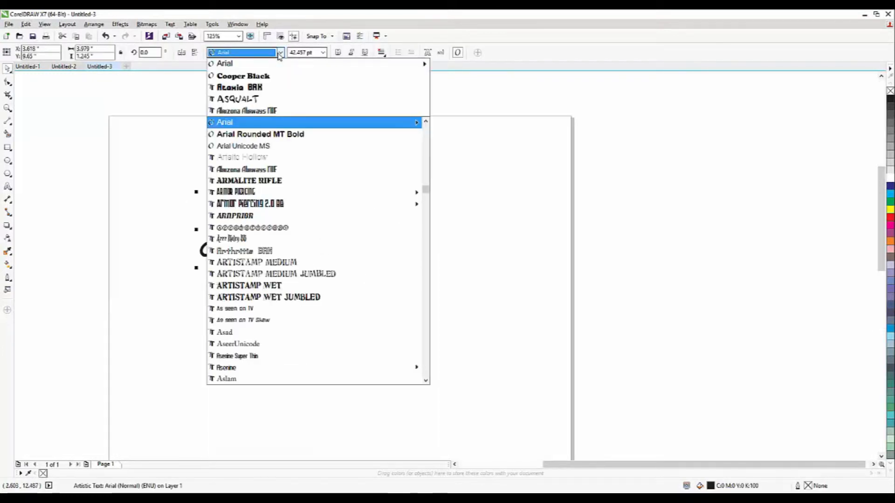
left_click(277, 75)
- Try the Ataxia BRK font on the curved text, stretch it wider and taller, and undo these changes
left_click(279, 53)
left_click(279, 87)
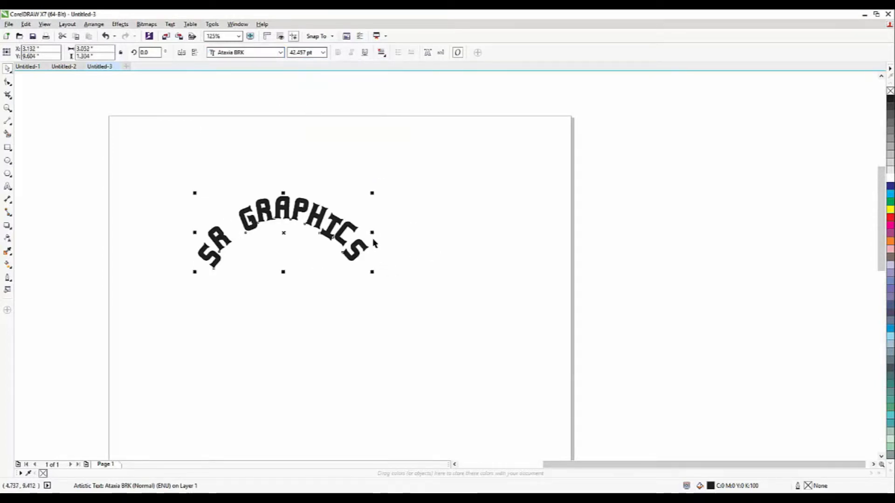
left_click_drag(372, 233, 496, 232)
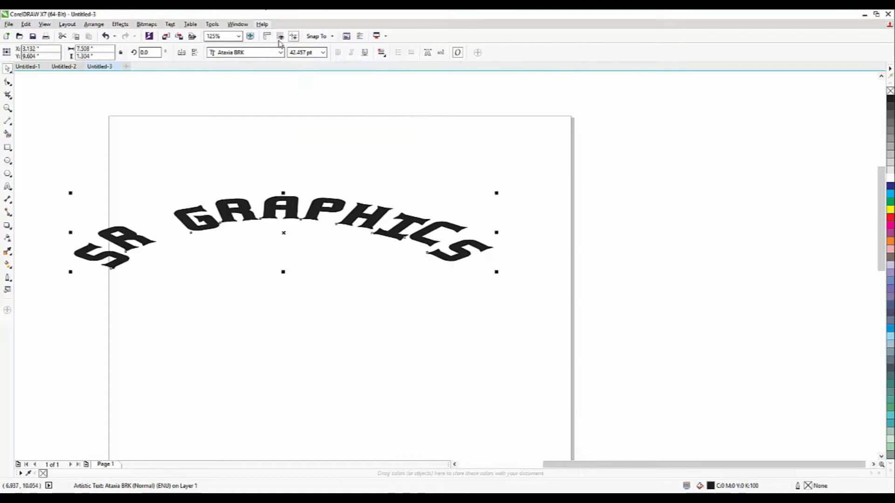
left_click_drag(284, 192, 285, 160)
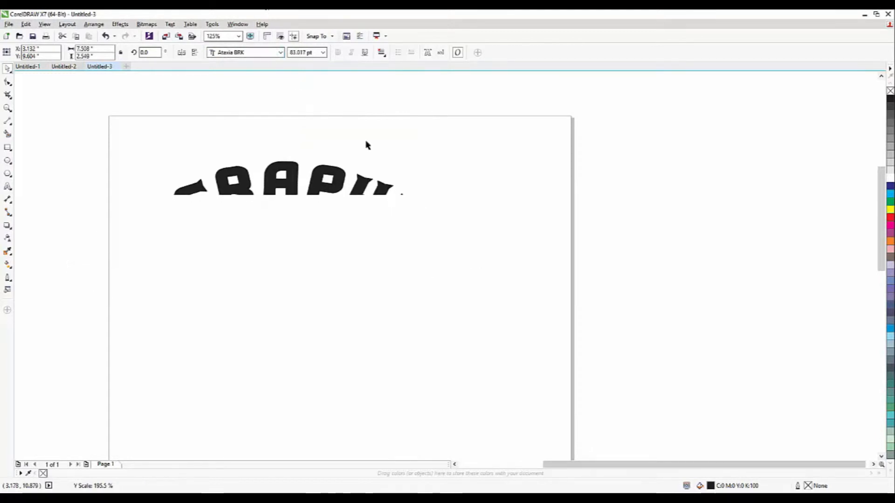
key("ctrl+z")
key("ctrl+z")
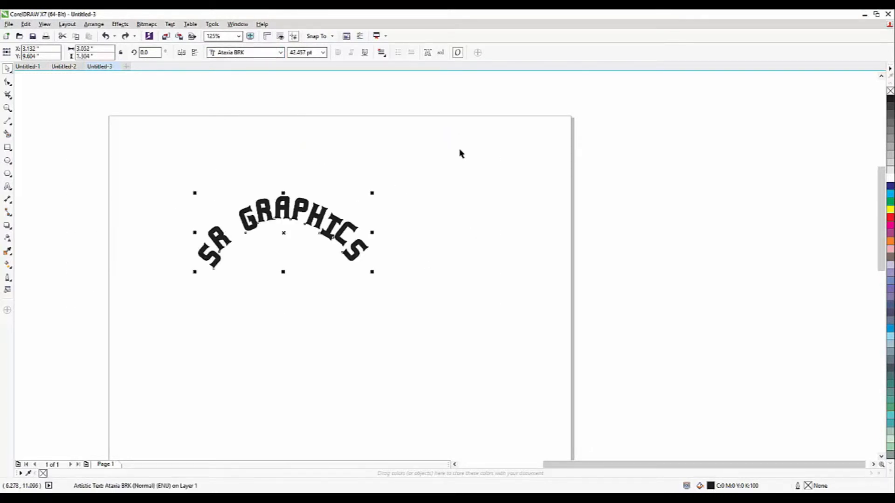
key("ctrl+z")
left_click(460, 161)
scroll(329, 197, "down", 1)
scroll(325, 224, "up", 1)
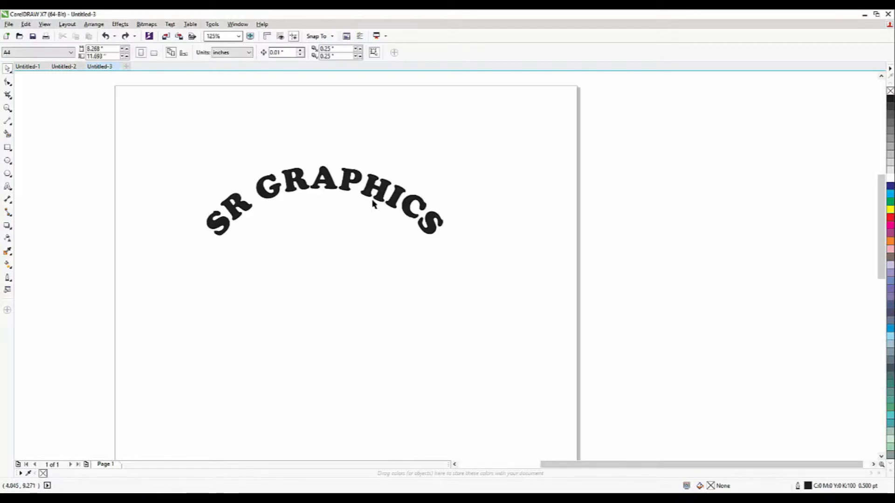
- Draw a straight horizontal line about 7.5 inches long across the page below the curved text
scroll(279, 213, "down", 1)
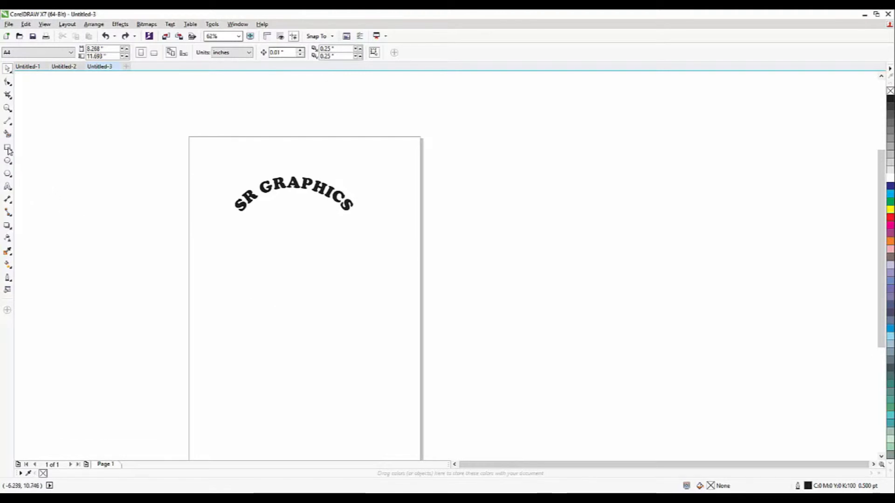
left_click(7, 121)
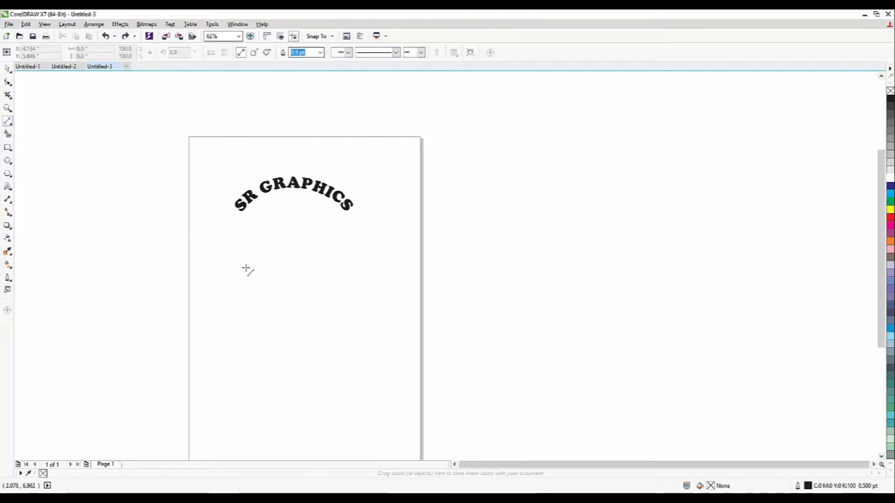
left_click(203, 273)
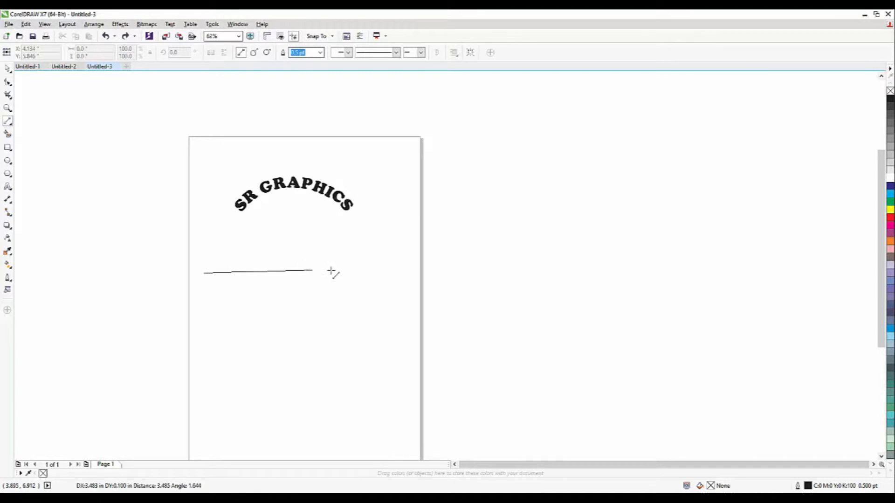
left_click(416, 274)
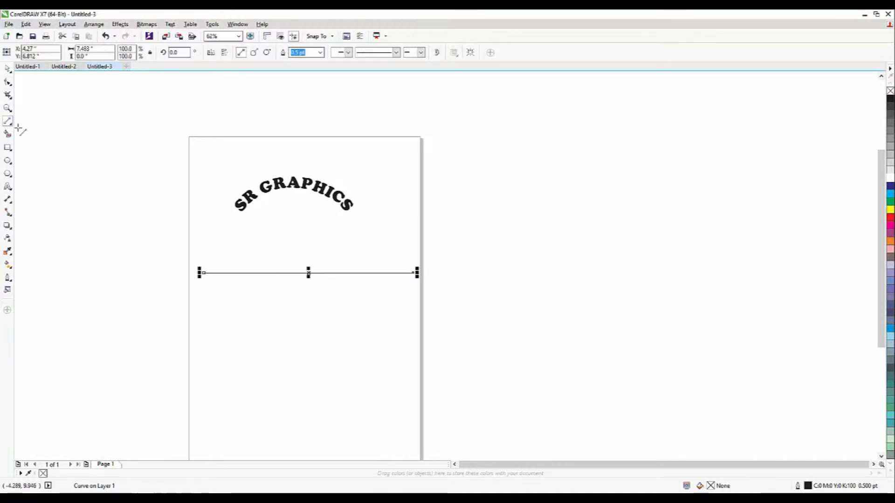
- Convert the horizontal line to a curve with the Shape tool and bend its middle down into a deep U-shaped arc
left_click(7, 83)
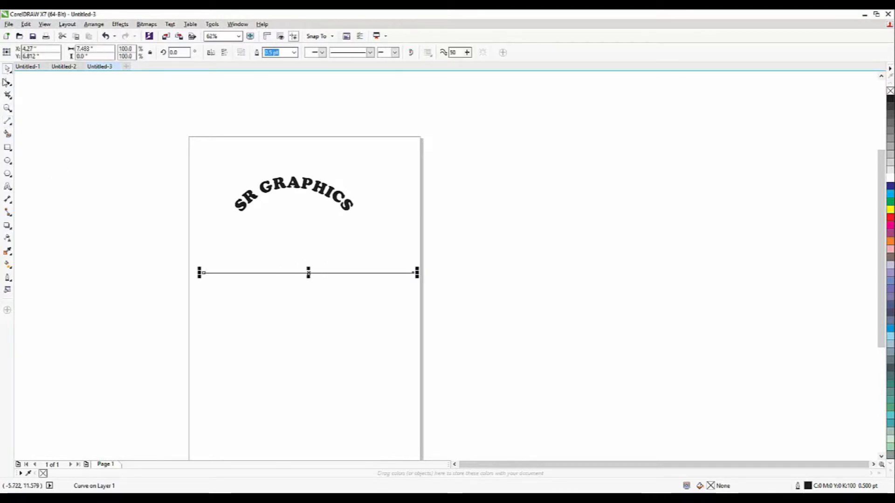
left_click(7, 83)
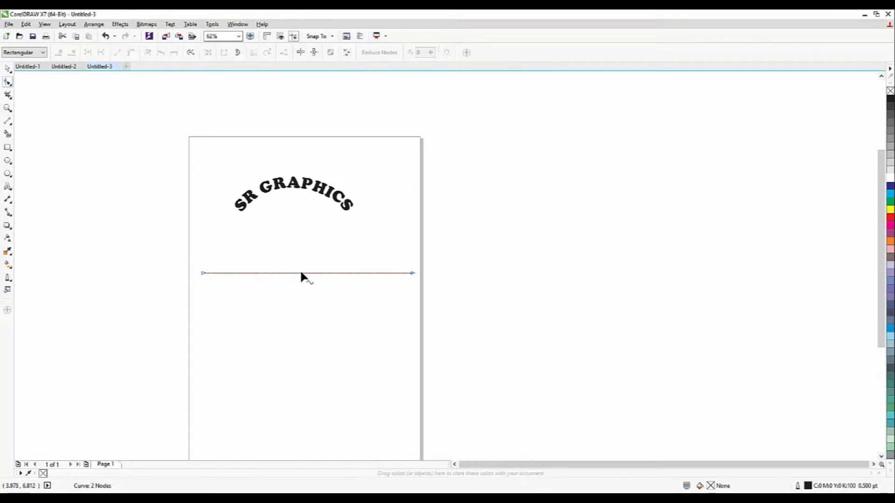
scroll(306, 272, "up", 2)
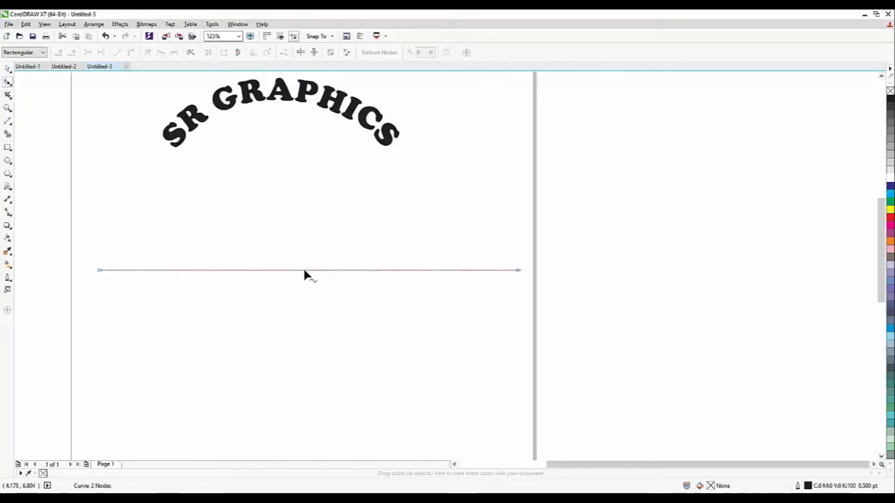
scroll(304, 273, "up", 4)
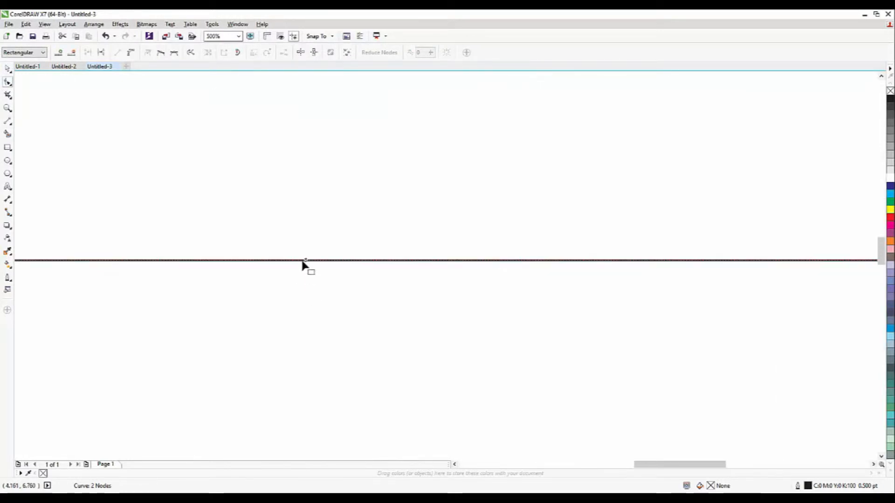
scroll(315, 265, "down", 4)
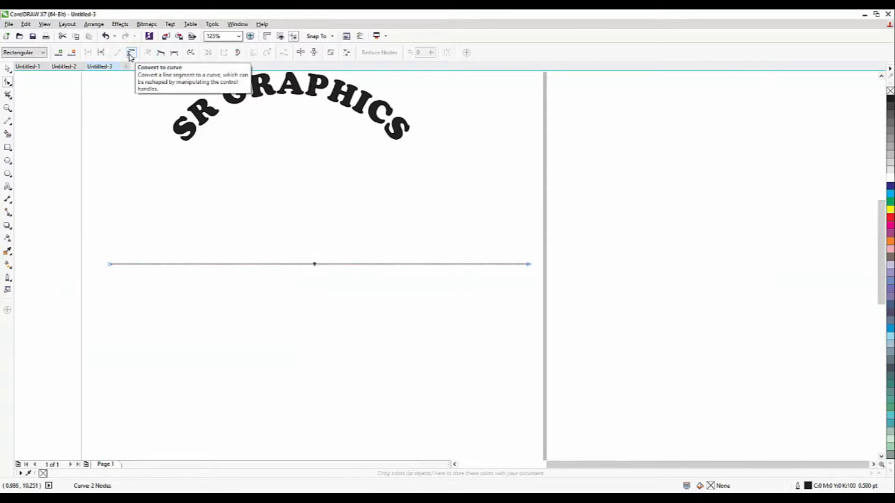
left_click(131, 54)
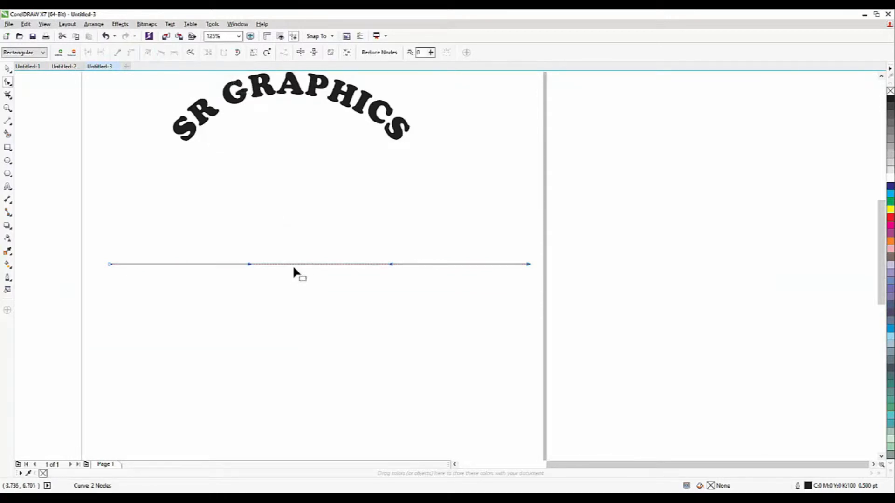
left_click_drag(310, 265, 313, 406)
scroll(311, 272, "down", 3)
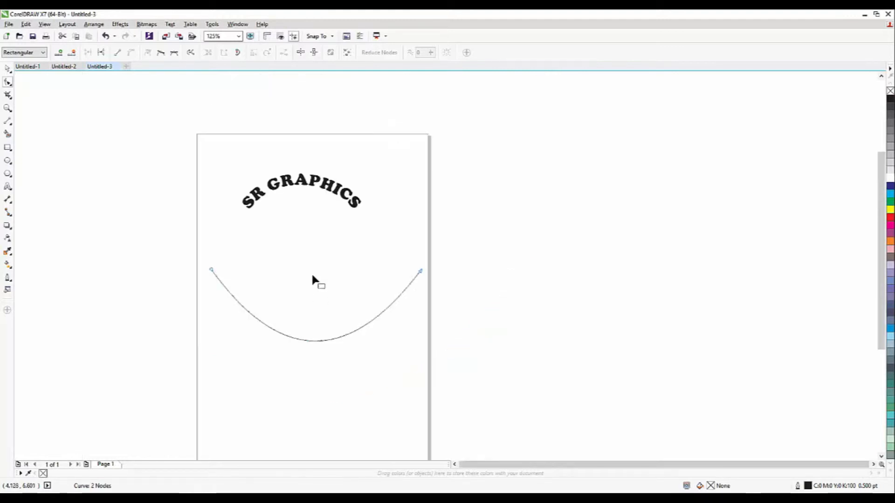
- Add the artistic text SR GRAPHICS in 24 pt Arial just below the U-shaped curve
key("space")
left_click(145, 273)
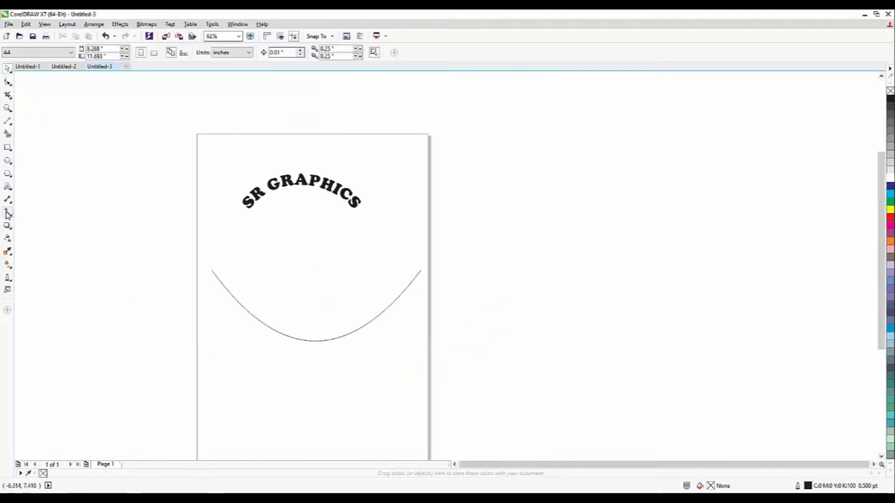
left_click(7, 186)
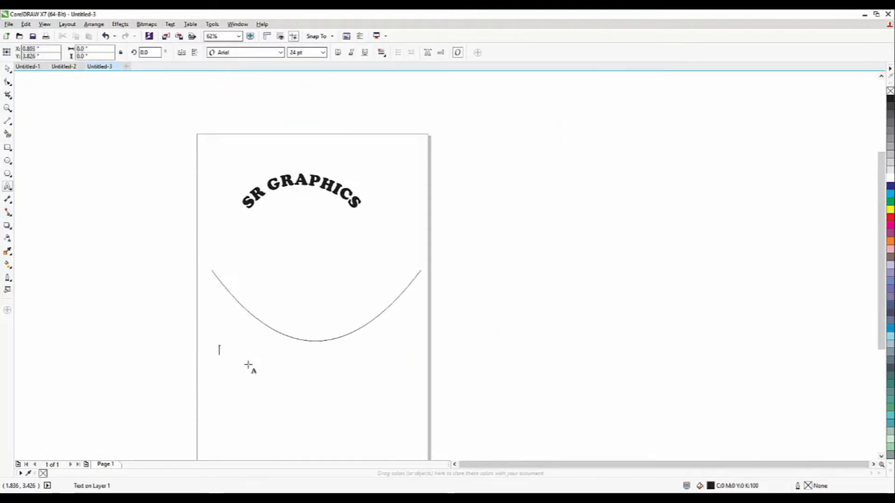
type("SR")
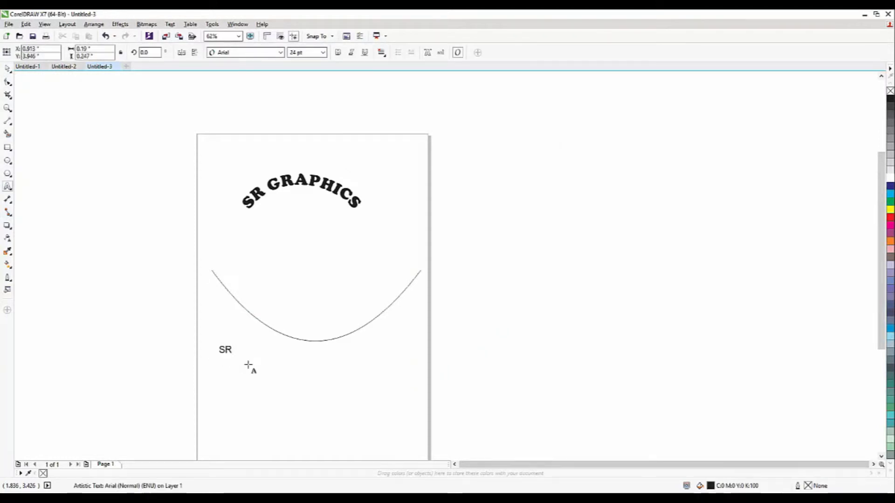
type(" GRAPHICS")
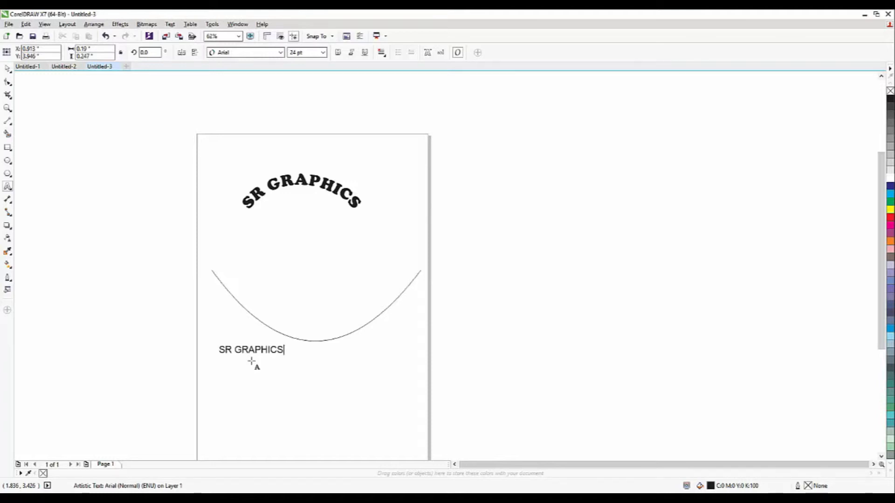
key("Escape")
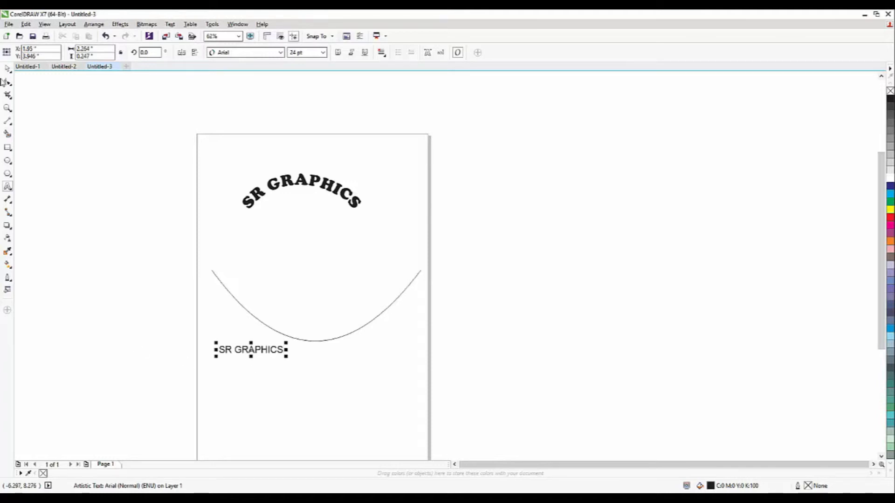
- Fit the new SR GRAPHICS text to the U-shaped curve, placing it near the curve's lowest part
left_click(8, 69)
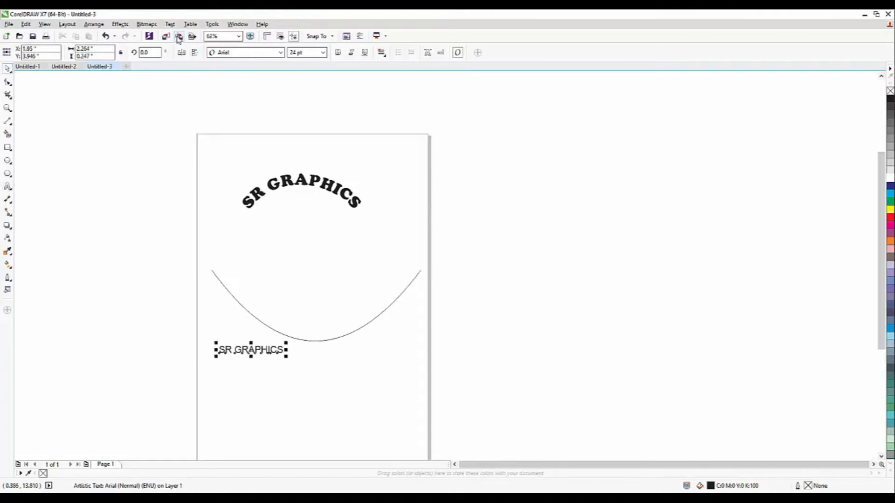
left_click(170, 25)
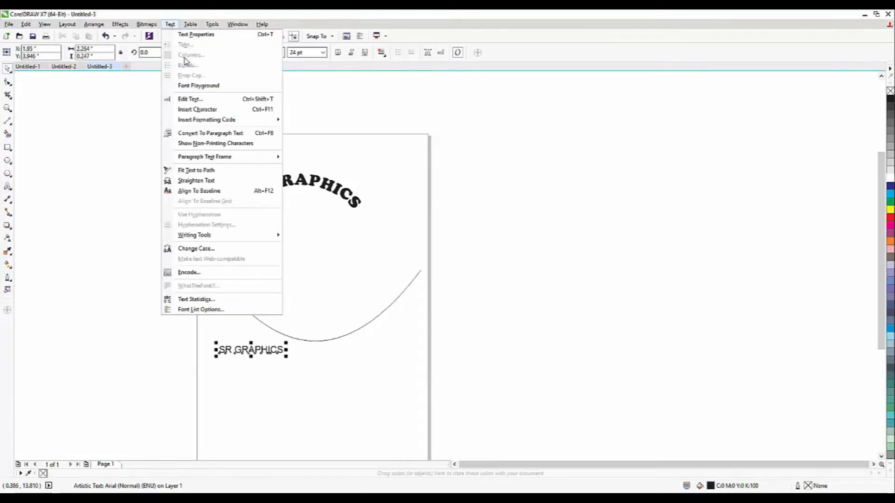
left_click(213, 171)
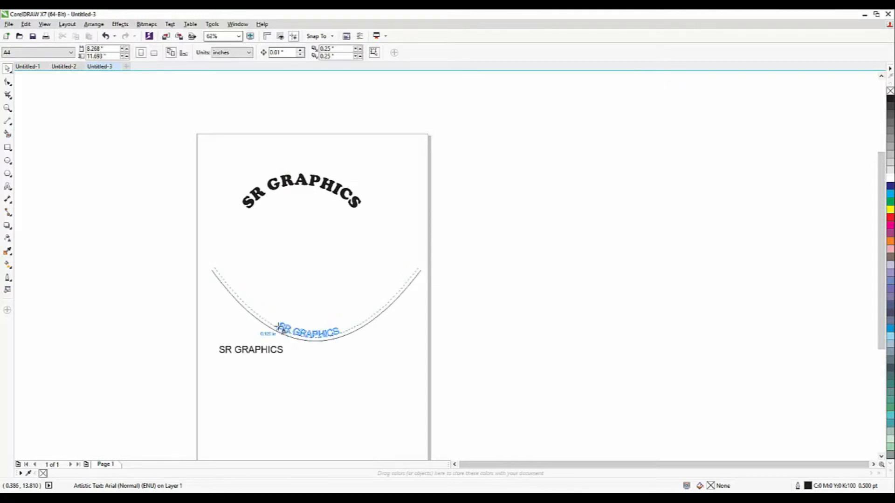
left_click(279, 327)
- Enlarge the fitted text to about 44 pt and slide it along the curve to an offset of about 2.24 inches, centering it
scroll(320, 345, "up", 2)
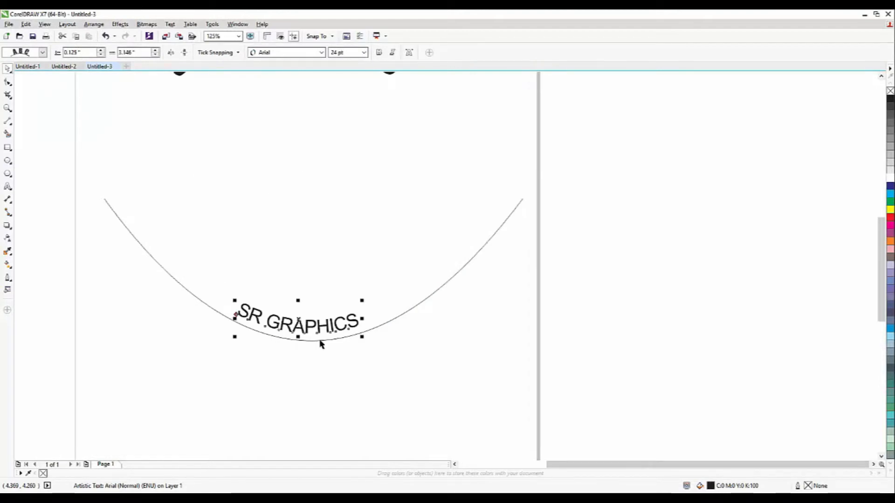
left_click_drag(362, 301, 406, 260)
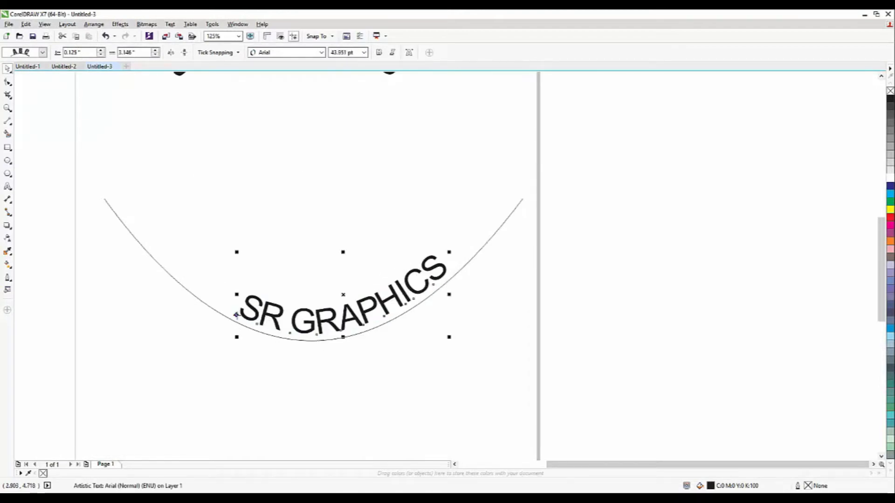
scroll(235, 319, "up", 4)
left_click_drag(234, 314, 55, 206)
scroll(108, 247, "down", 1)
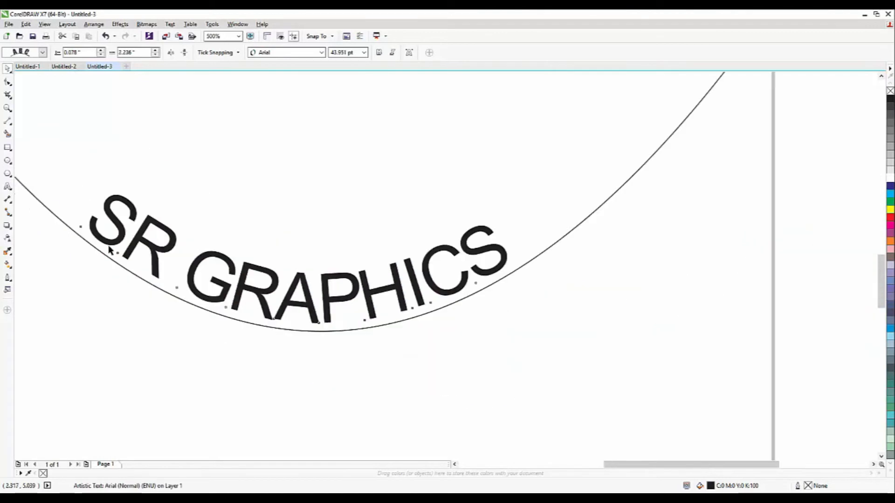
scroll(108, 250, "down", 2)
scroll(371, 287, "down", 4)
scroll(297, 275, "up", 2)
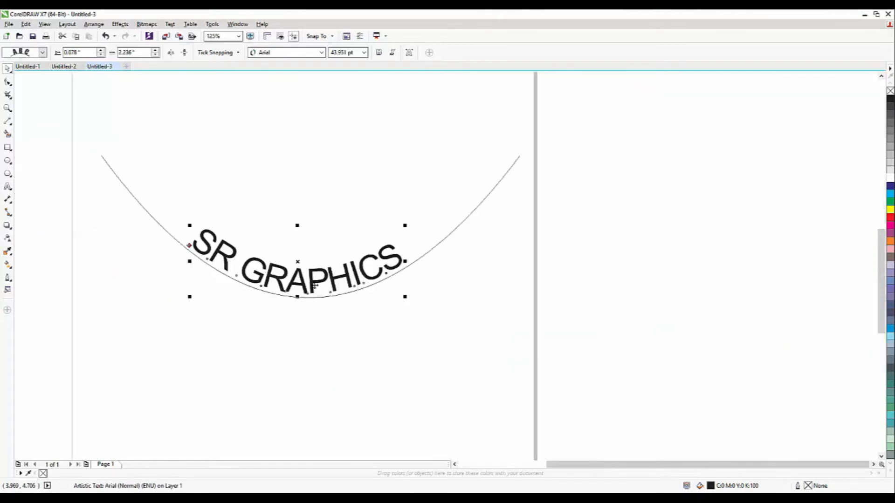
- Delete the U-shaped path curve on its own, keeping the curved text
left_click(457, 229)
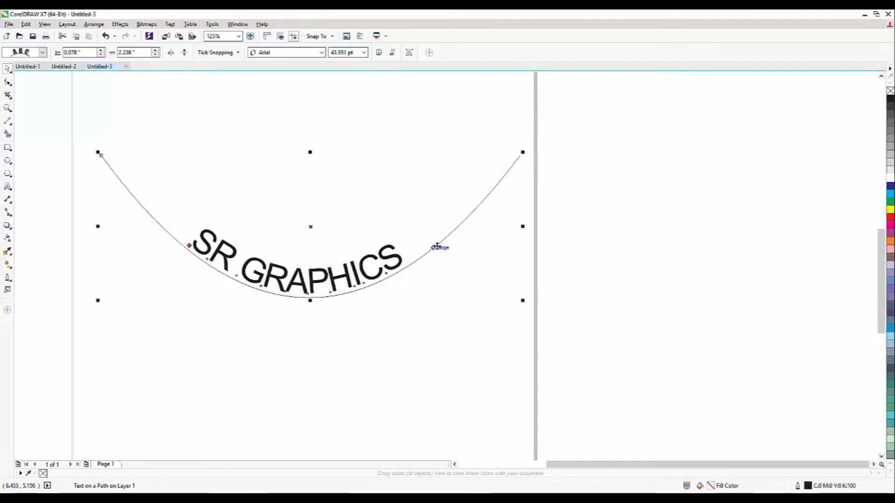
left_click(444, 239)
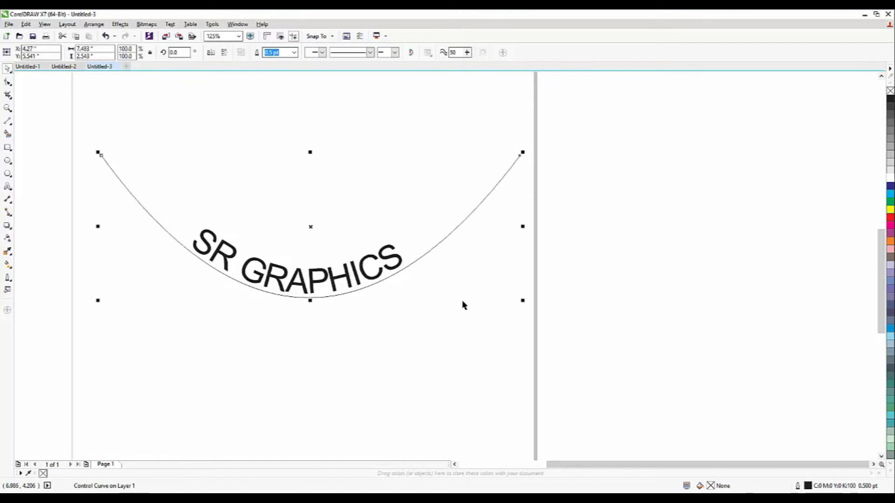
key("Delete")
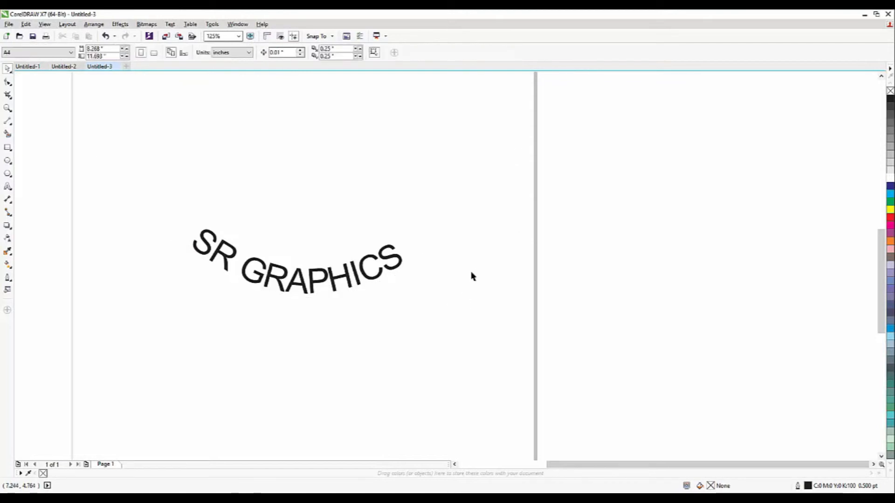
- Set the font of the lower curved text to Cooper Black and move it up close beneath the upper curved text
scroll(472, 275, "down", 1)
left_click(333, 353)
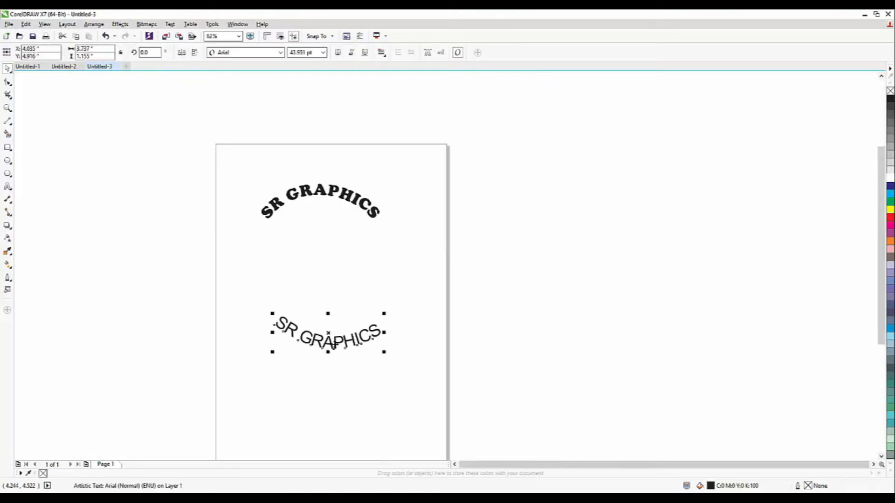
left_click(280, 53)
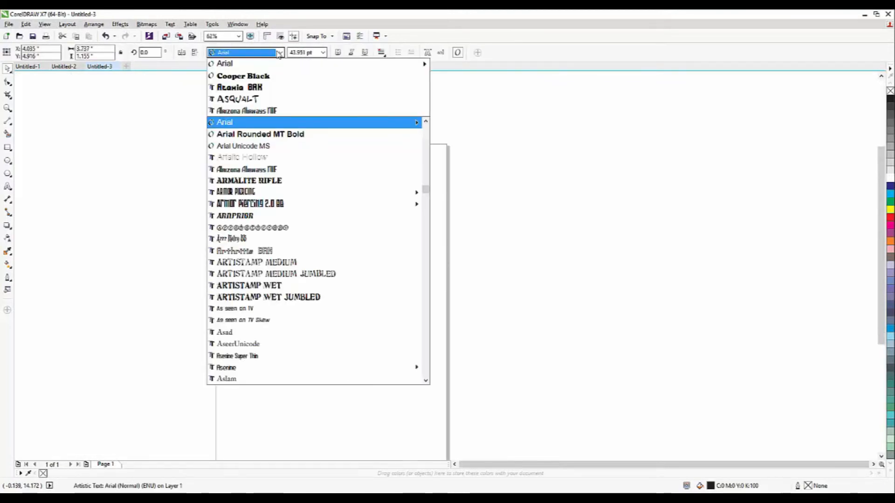
left_click(266, 76)
left_click(333, 290)
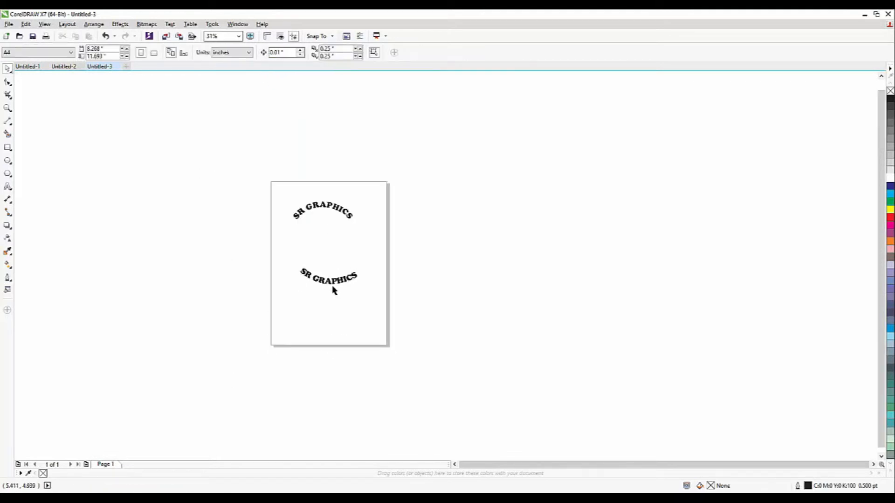
left_click_drag(331, 286, 345, 218)
left_click(359, 296)
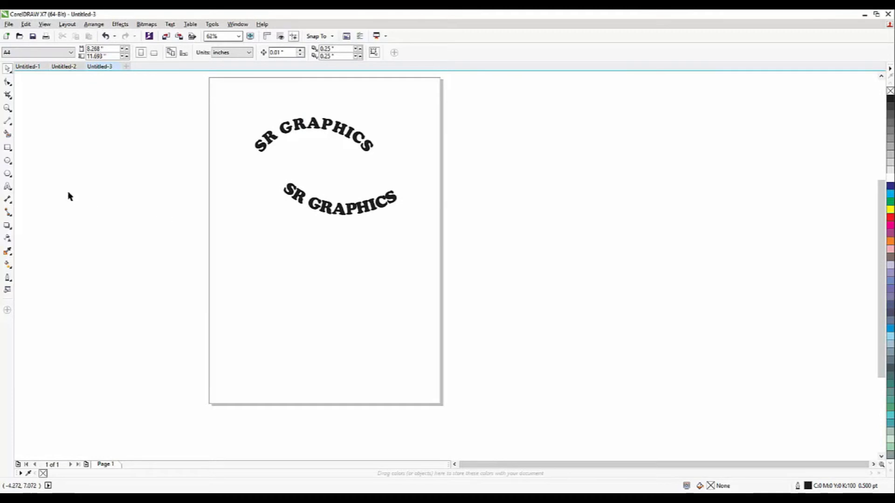
- Draw an open zigzag line of three straight segments with the Pen tool across the lower page, extending past both page edges
left_click(10, 124)
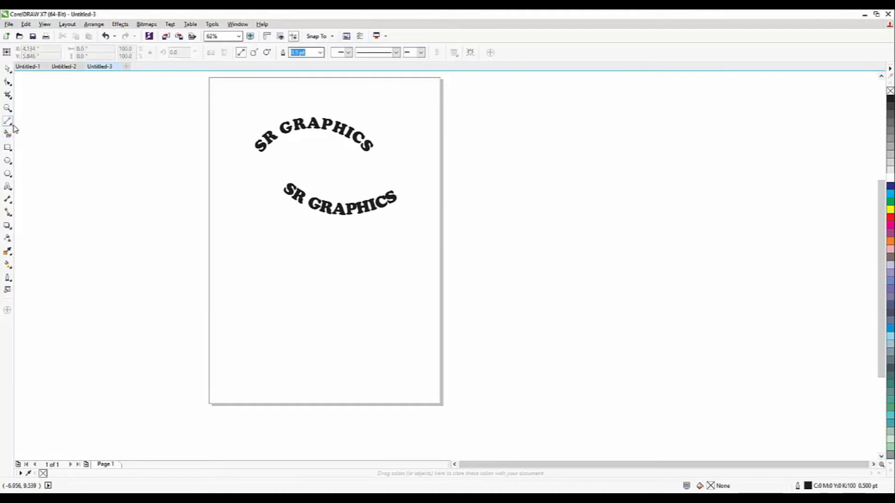
left_click(11, 126)
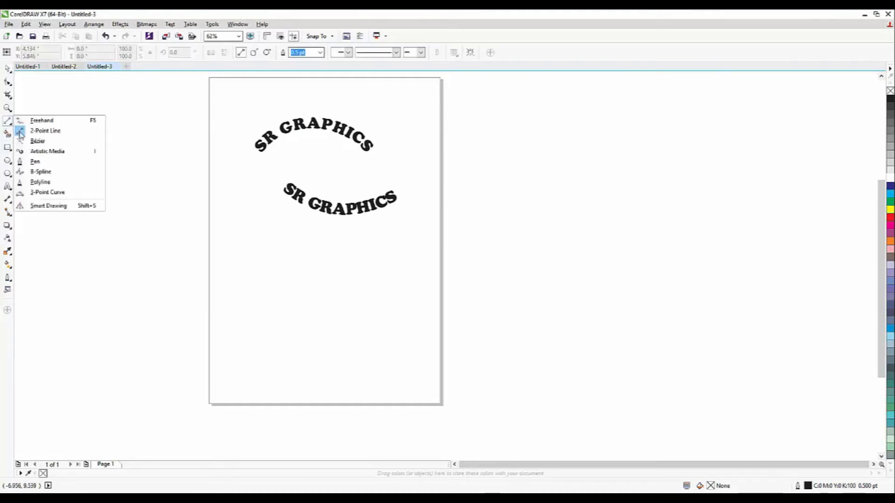
left_click(34, 161)
left_click(188, 289)
left_click(283, 285)
left_click(378, 321)
left_click(483, 279)
- Convert the zigzag line's segments to curves and delete its two middle nodes to form a smooth wave
left_click(8, 83)
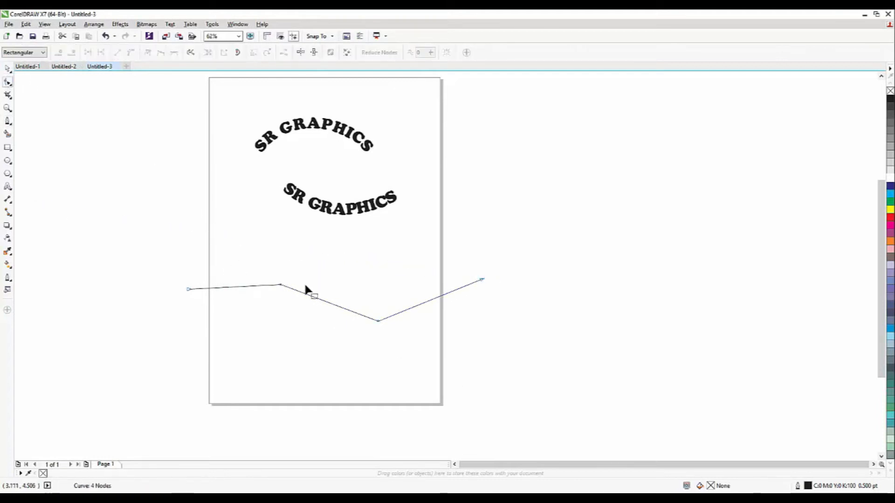
left_click(279, 285)
left_click(132, 52)
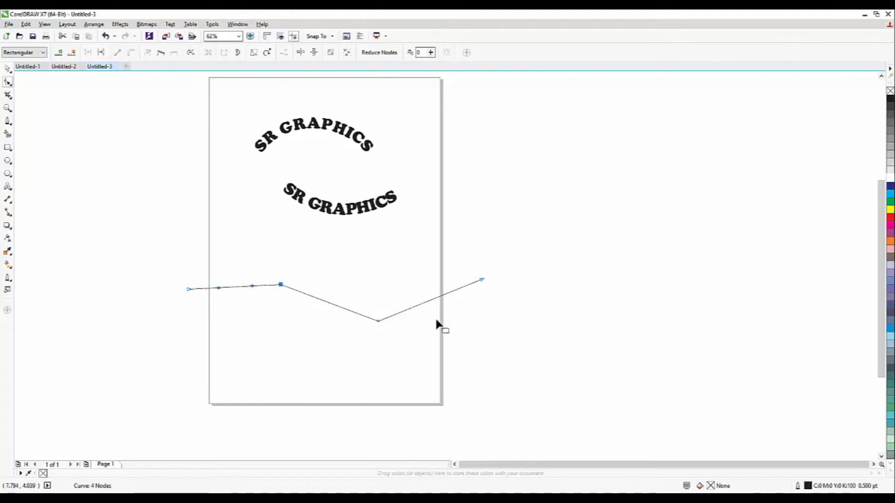
left_click(378, 321)
left_click(131, 53)
double_click(378, 321)
double_click(280, 285)
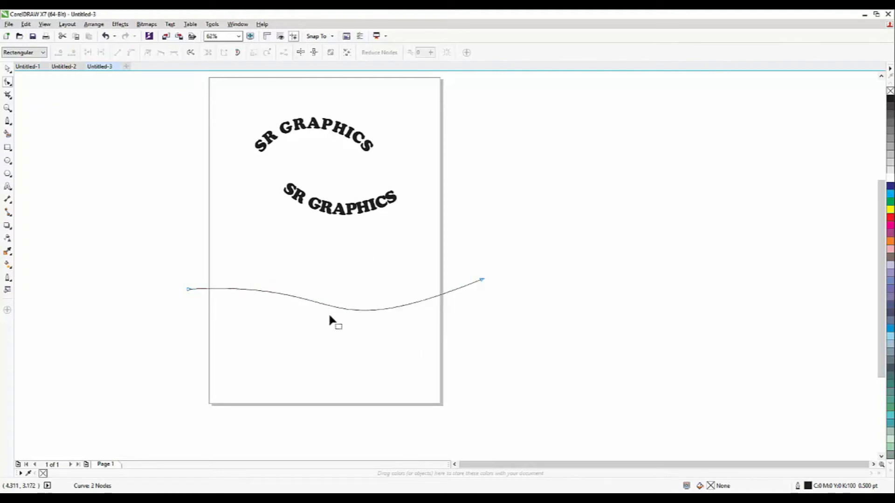
- Deepen the wave by pulling the right end node's control handle down and the left end node's handle up
left_click(354, 310)
left_click(481, 280)
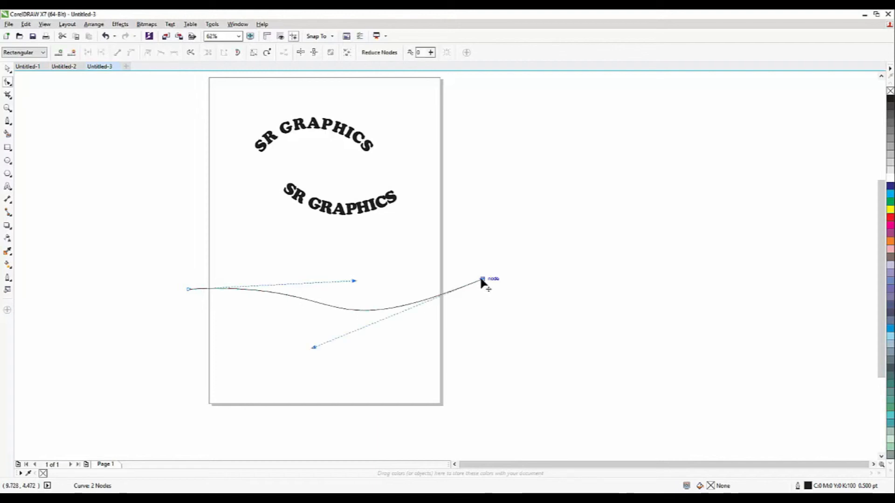
left_click_drag(314, 349, 313, 380)
left_click_drag(355, 282, 356, 246)
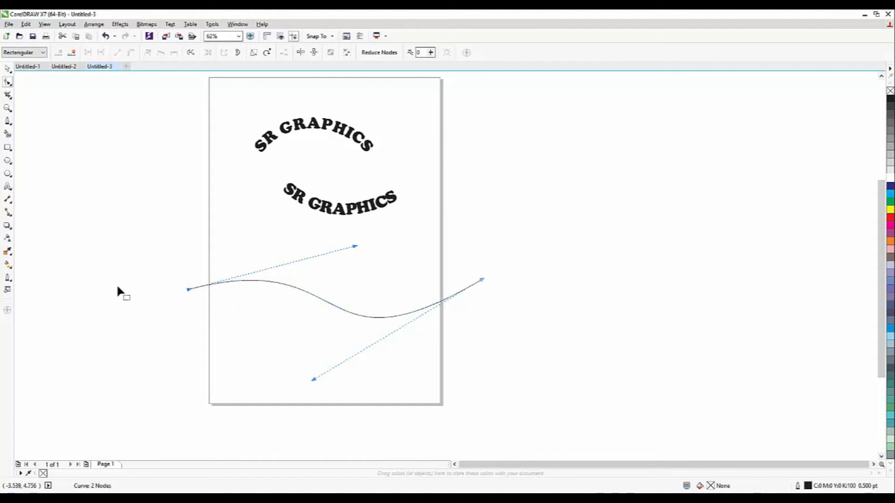
- Add the artistic text HOW TO MAKE WAVE TEXT in 24 pt Arial above the wavy line
left_click(8, 69)
left_click(7, 187)
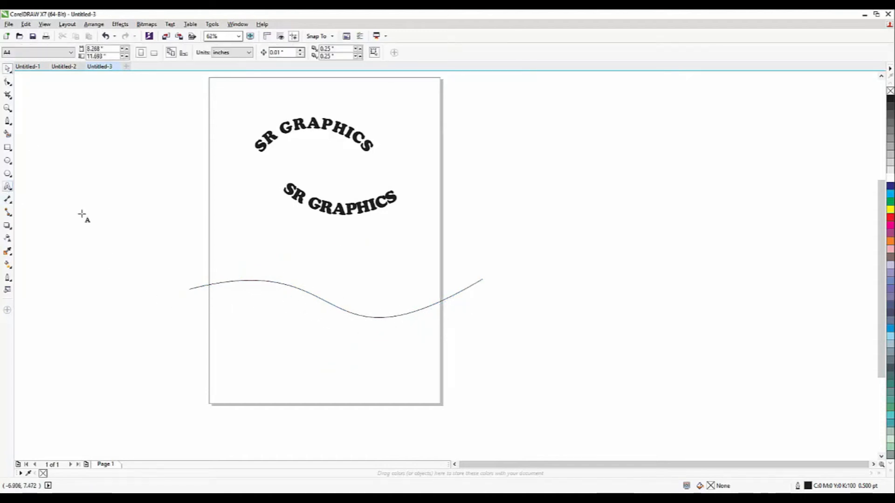
type("HOW TO MAKE ")
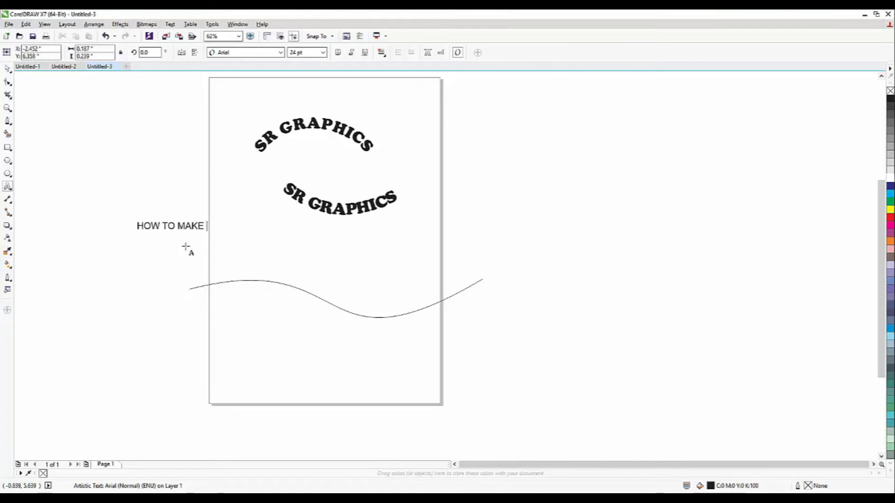
type("WAVE TEXT")
key("ctrl+space")
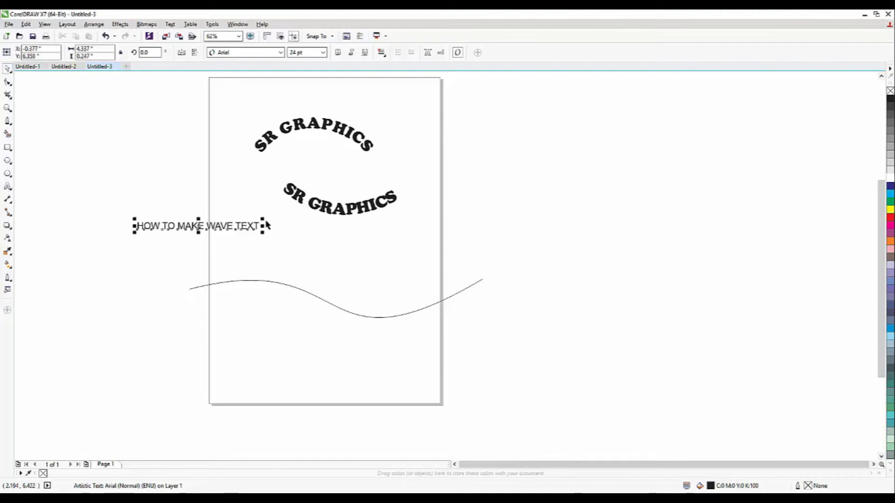
- Enlarge the HOW TO MAKE WAVE TEXT line to about 50 pt and fit it to the wavy line, starting near its left end
left_click_drag(263, 219, 396, 263)
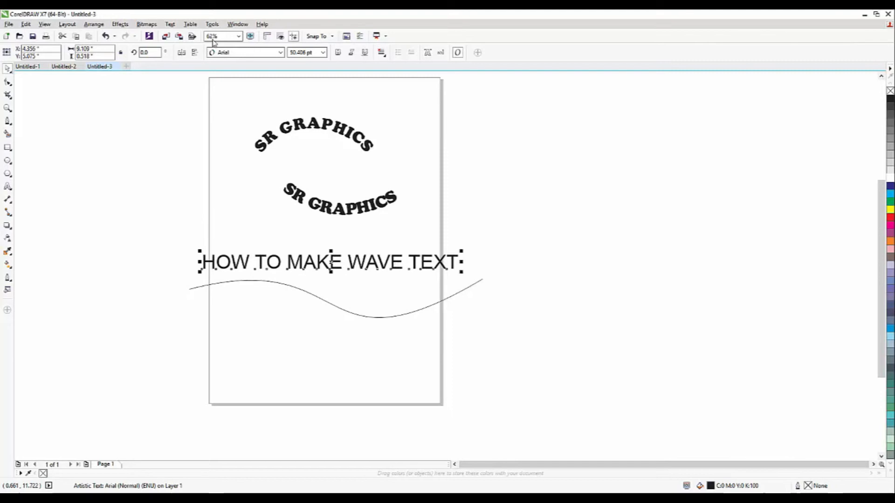
left_click(171, 24)
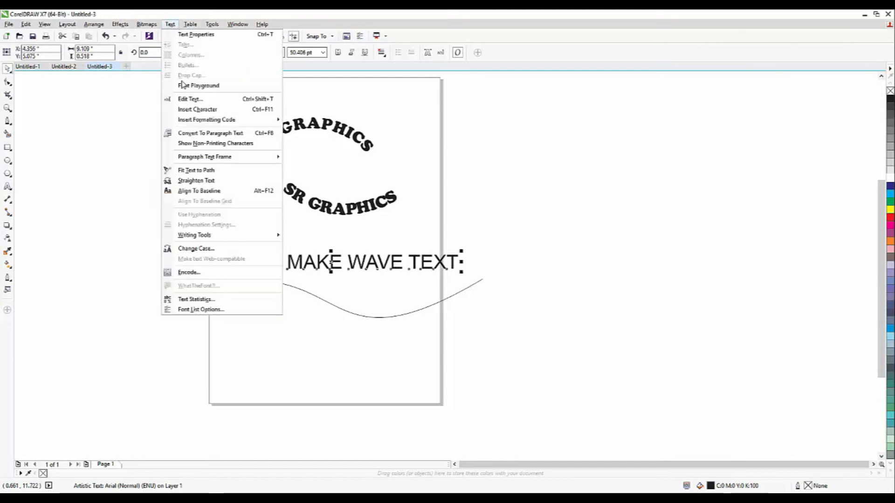
left_click(196, 170)
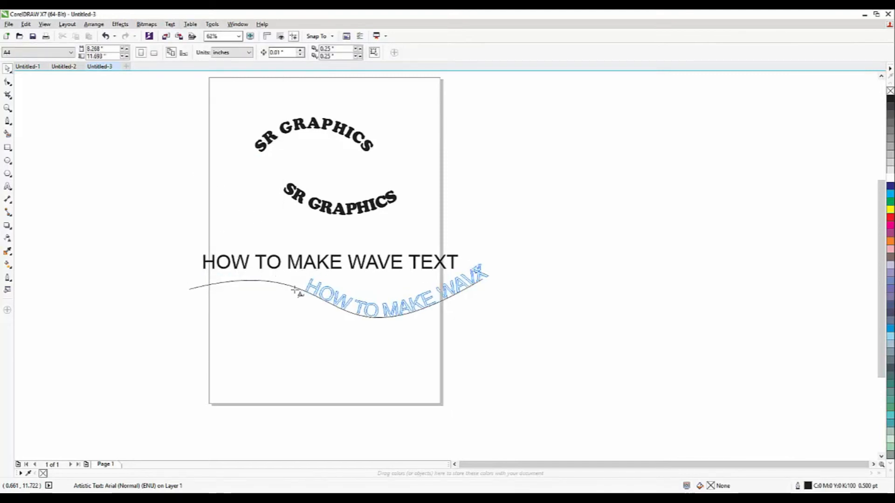
left_click(210, 281)
left_click(234, 303)
left_click(339, 300)
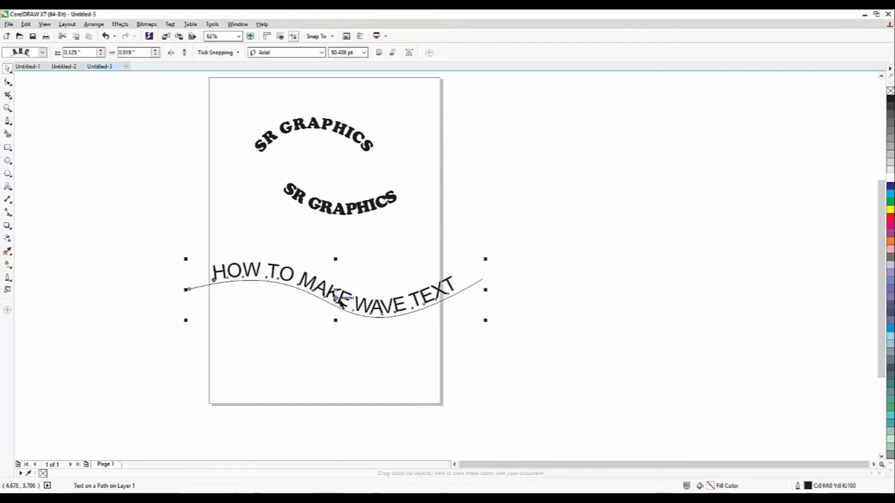
left_click(169, 24)
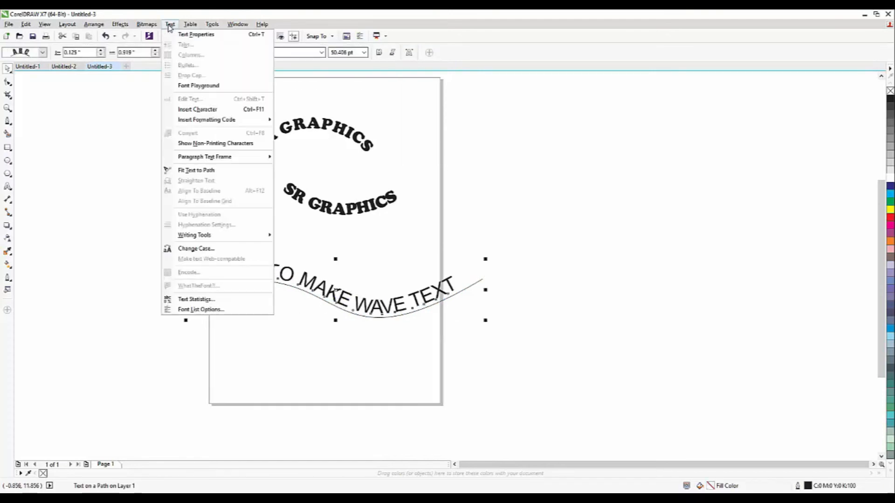
left_click(170, 26)
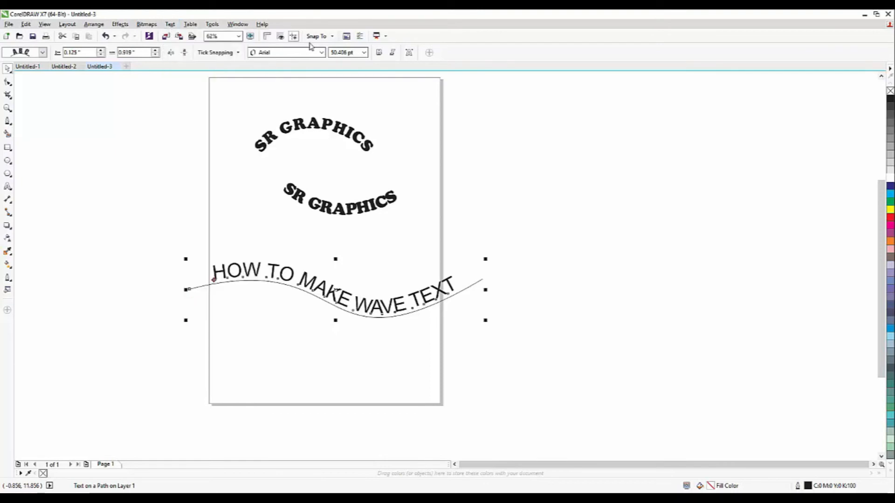
- Change the font of the HOW TO MAKE WAVE TEXT line to Ataxia BRK
left_click(321, 52)
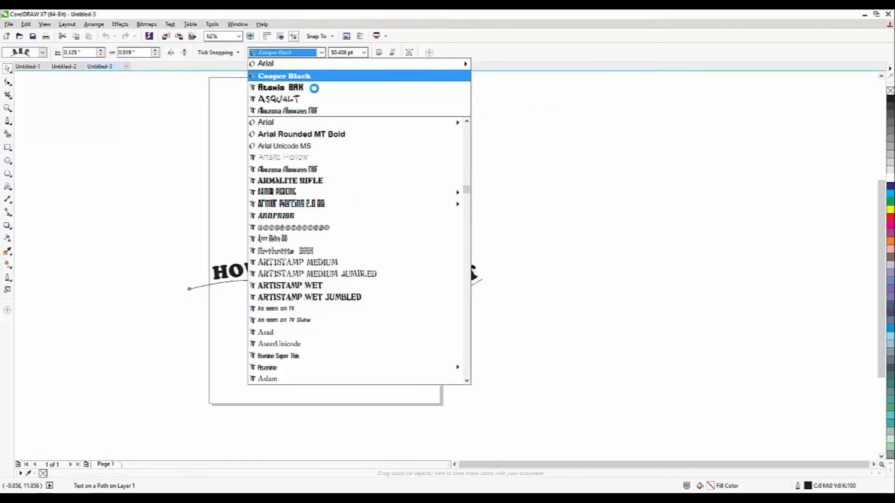
left_click(280, 88)
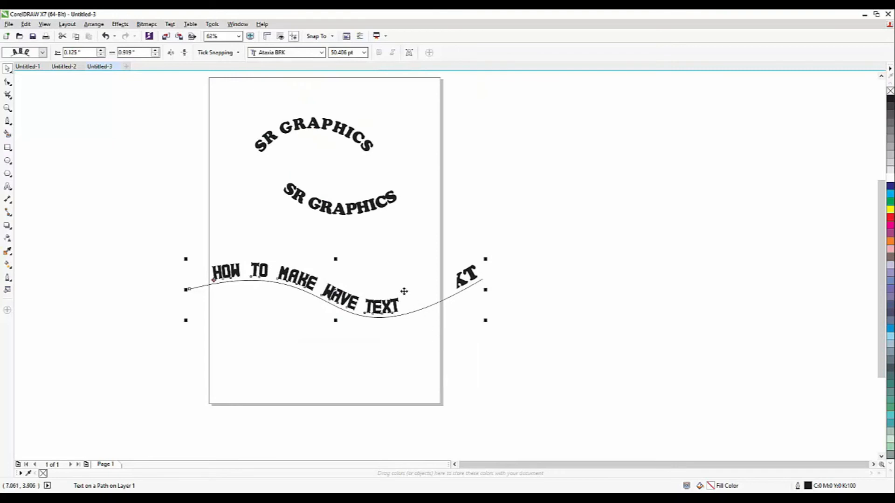
left_click(407, 263)
- Offset the HOW TO MAKE WAVE TEXT line about 0.625" above the wavy path, starting near the path's left end
left_click(396, 305)
scroll(347, 303, "up", 1)
mouse_move(81, 257)
left_mouse_down()
mouse_move(24, 273)
mouse_move(46, 278)
left_mouse_up()
left_click(205, 286)
left_click(199, 221)
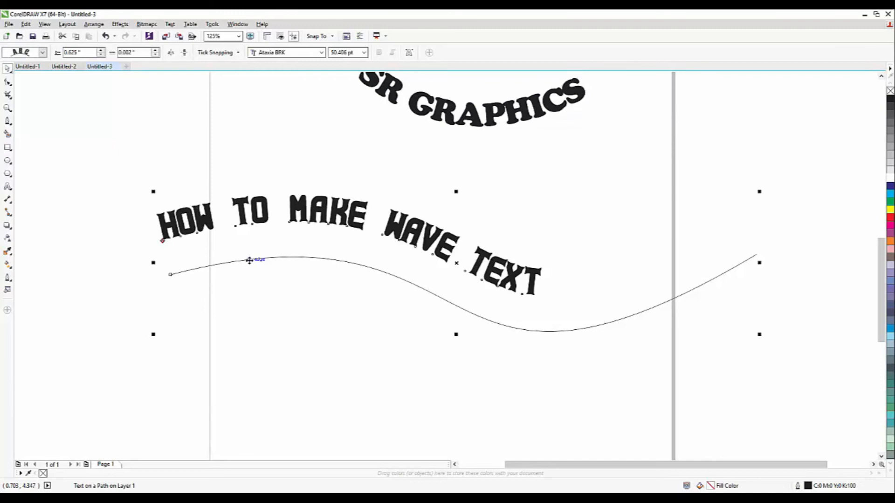
- Delete the wavy control curve beneath the HOW TO MAKE WAVE TEXT line, keeping the text
left_click(627, 315)
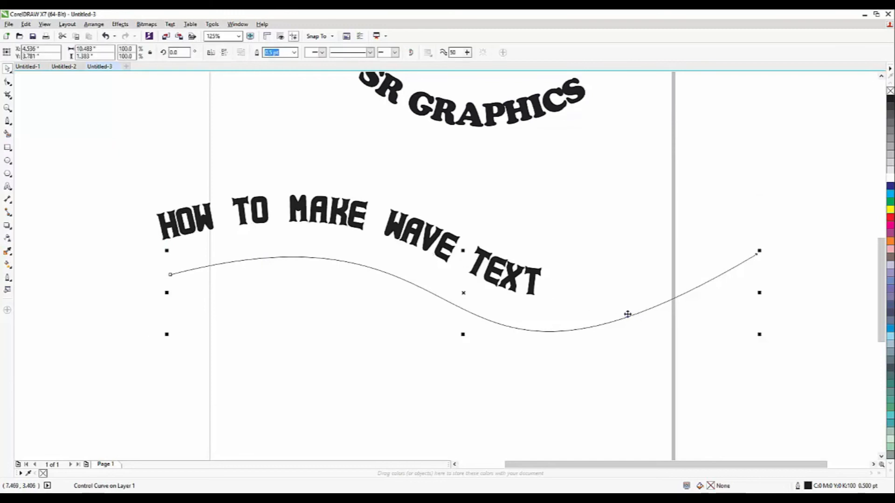
key("Delete")
scroll(373, 328, "down", 2)
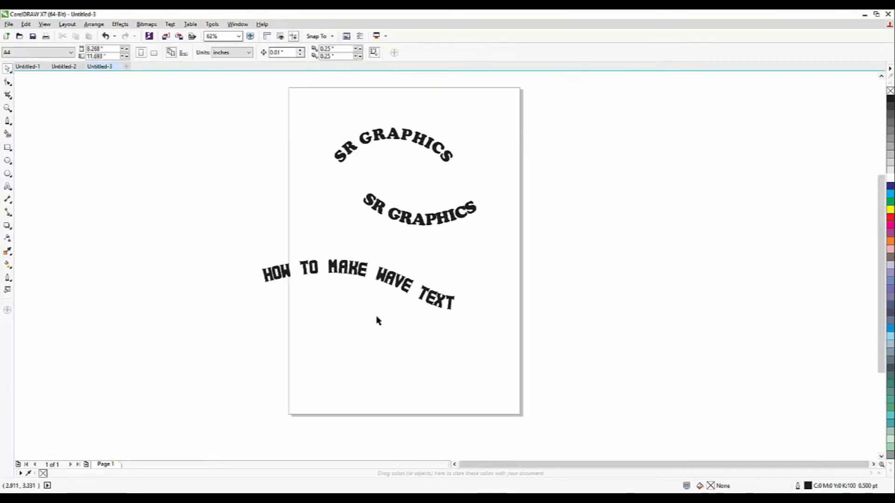
- Enlarge the HOW TO MAKE WAVE TEXT line proportionally to about 62.5 pt, extending it toward the page's right edge
left_click(398, 292)
left_click_drag(458, 258, 502, 246)
left_click(419, 353)
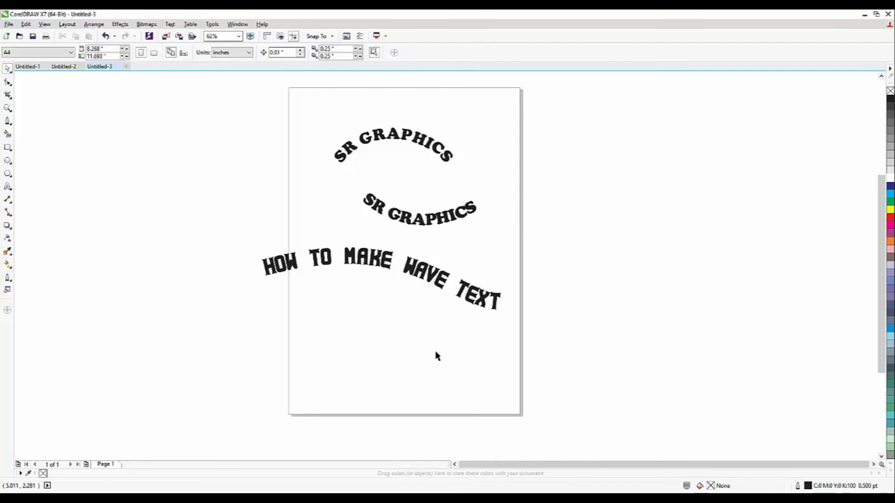
left_click(440, 289)
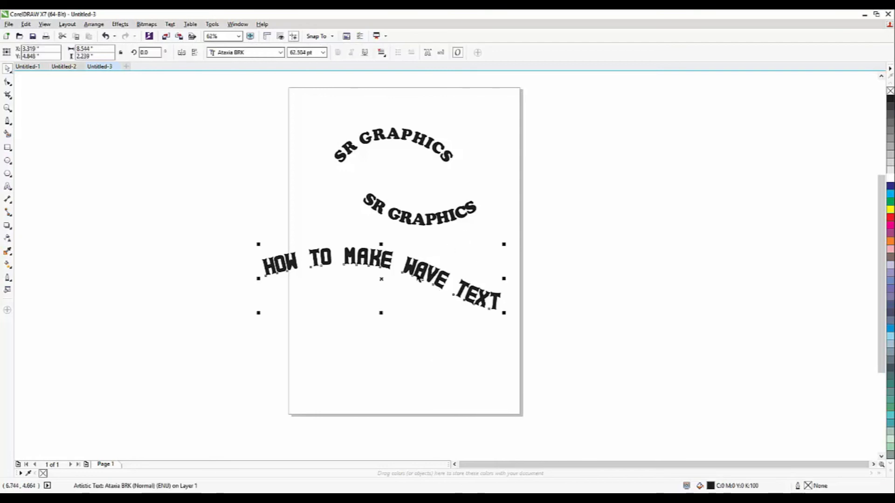
left_click(569, 259)
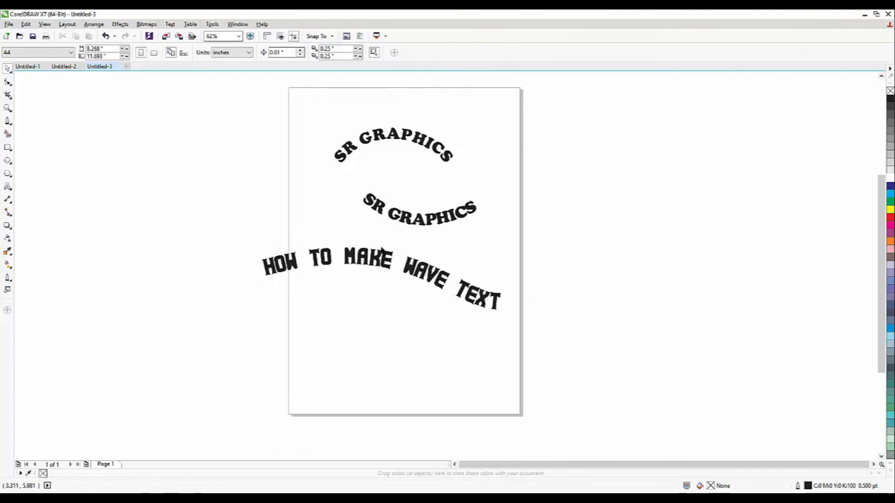
left_click(382, 252)
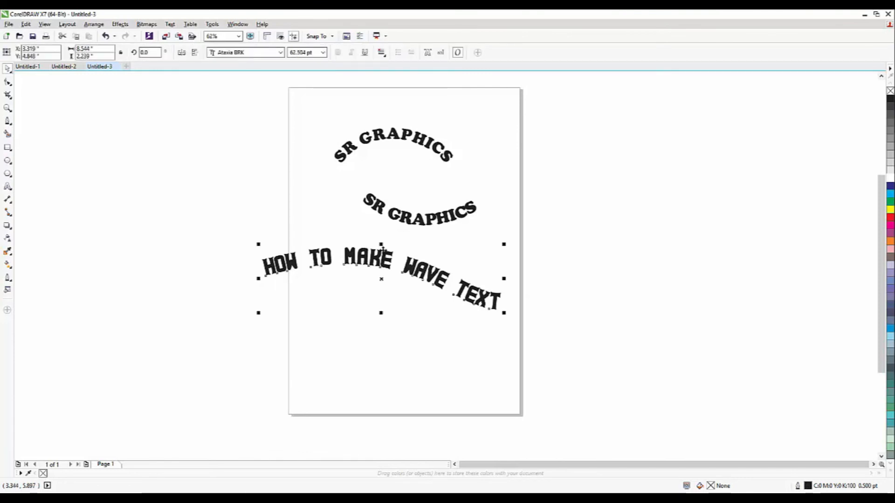
scroll(380, 255, "up", 2)
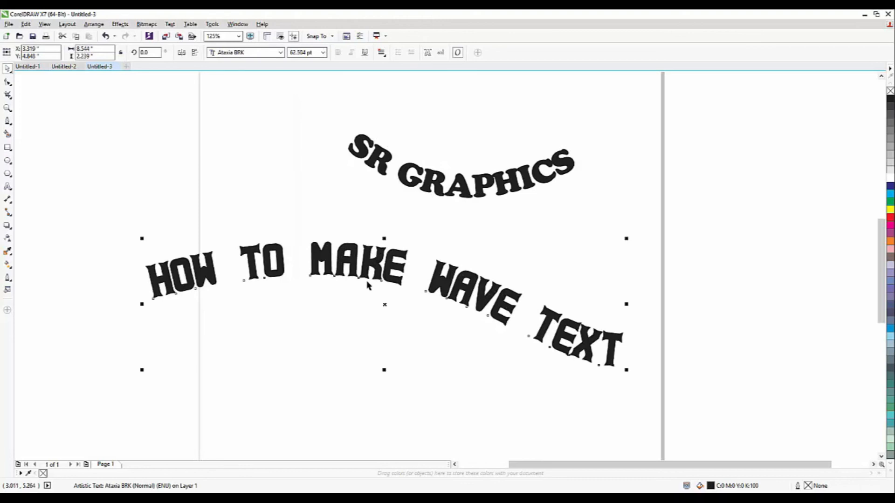
scroll(359, 290, "down", 2)
left_click(364, 359)
left_click_drag(256, 184, 459, 352)
left_click(399, 275)
scroll(395, 272, "up", 2)
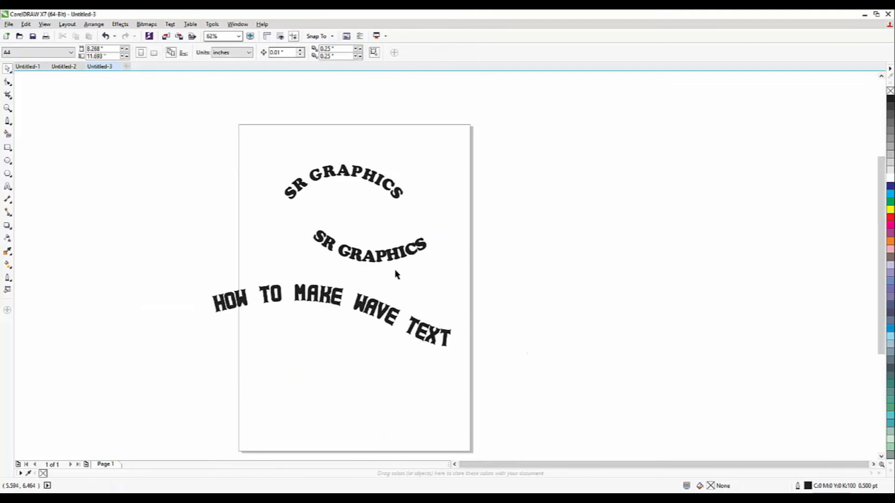